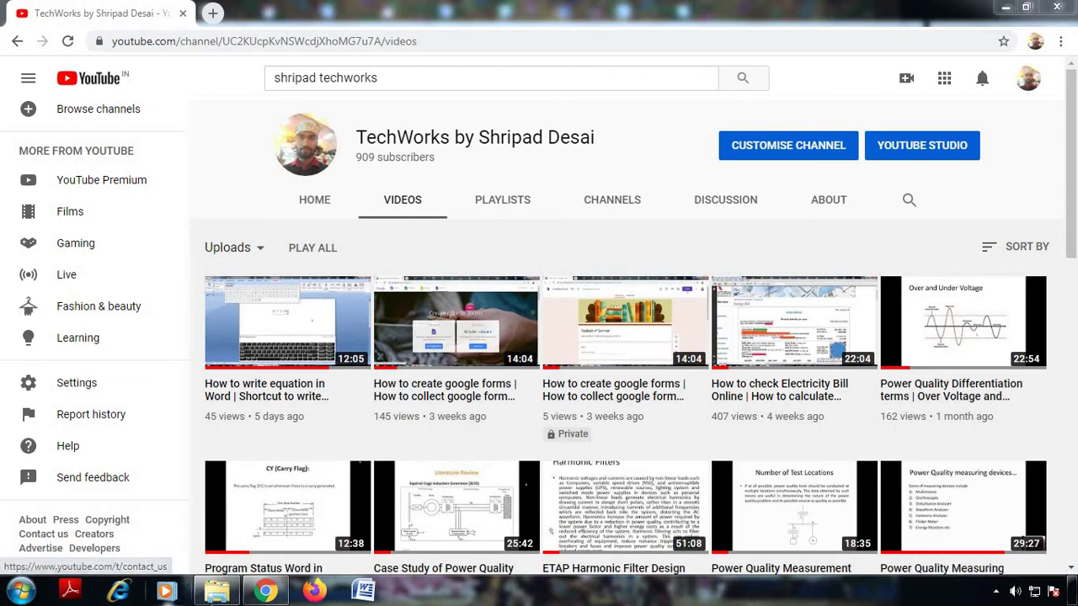
Step: Switch to the EXCEL AND WORD folder window, then back to the YouTube channel page
left_click(215, 592)
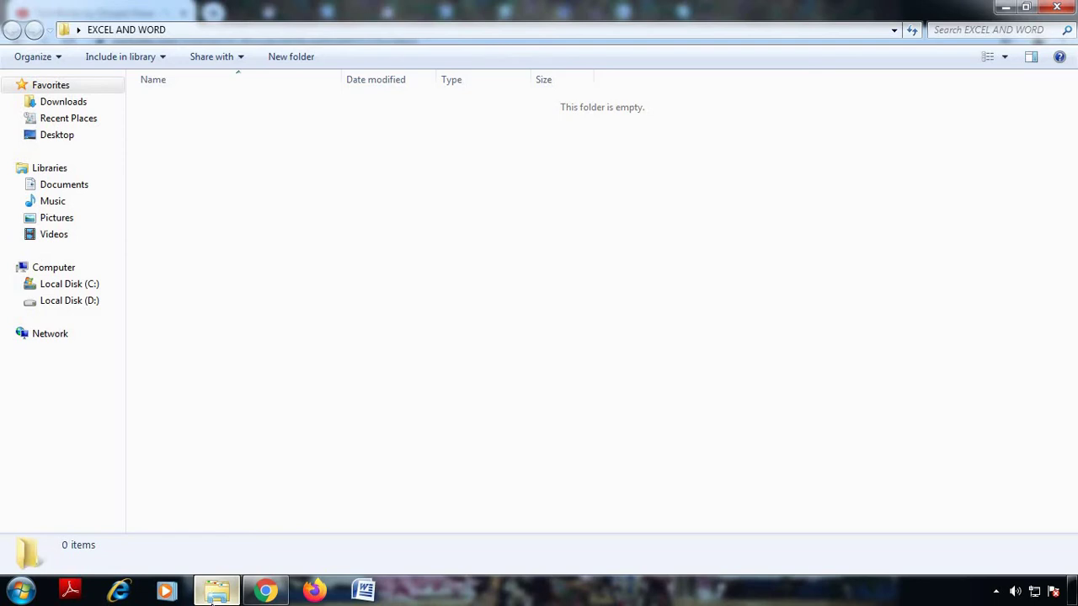
left_click(265, 591)
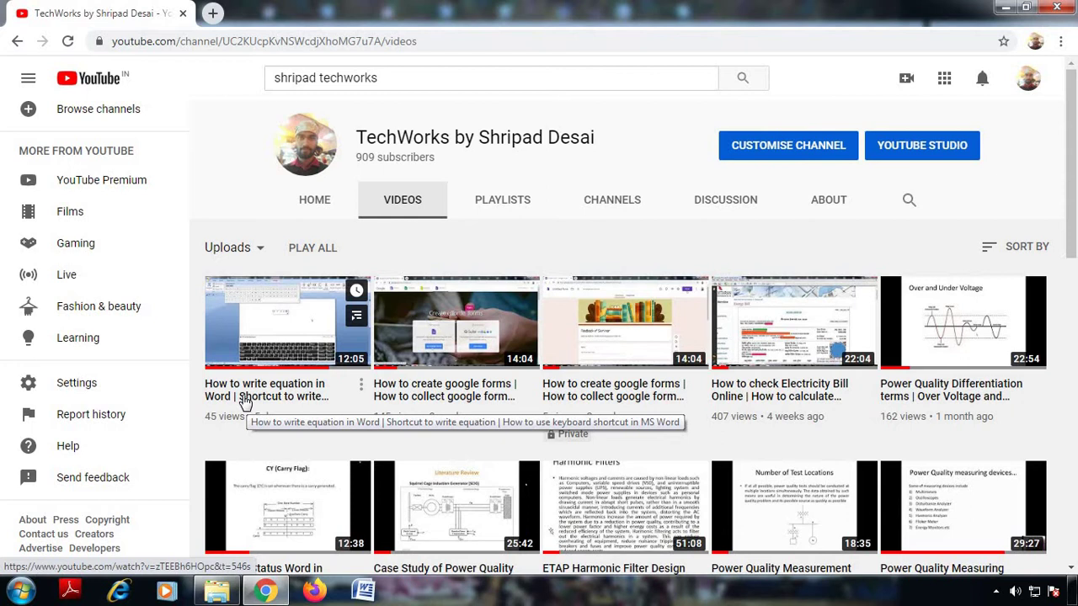
Step: Create a new Excel worksheet named 'Excel' in the empty EXCEL AND WORD folder
left_click(216, 591)
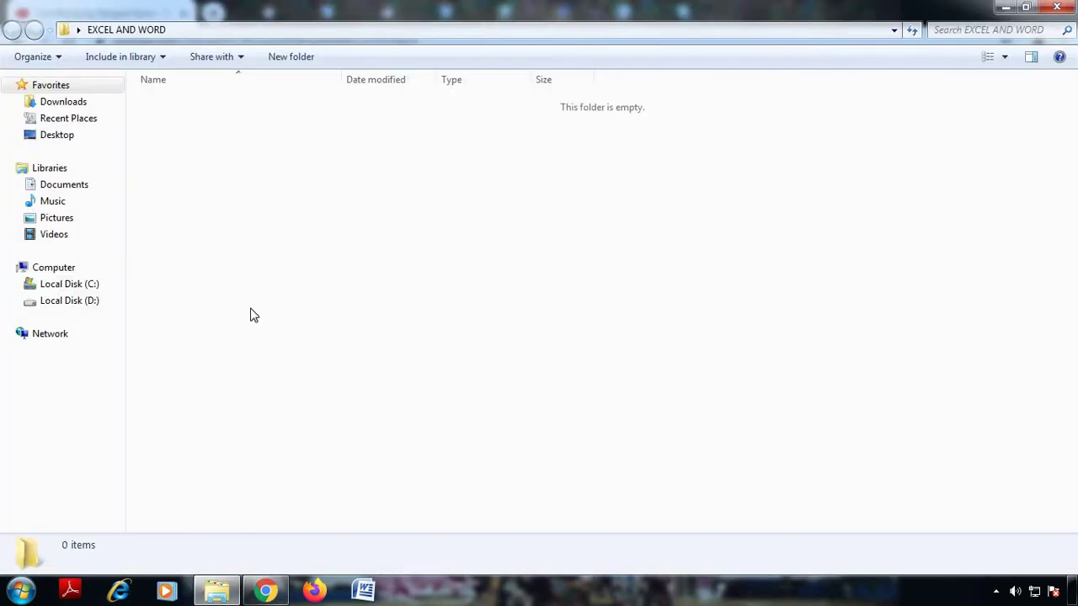
right_click(309, 252)
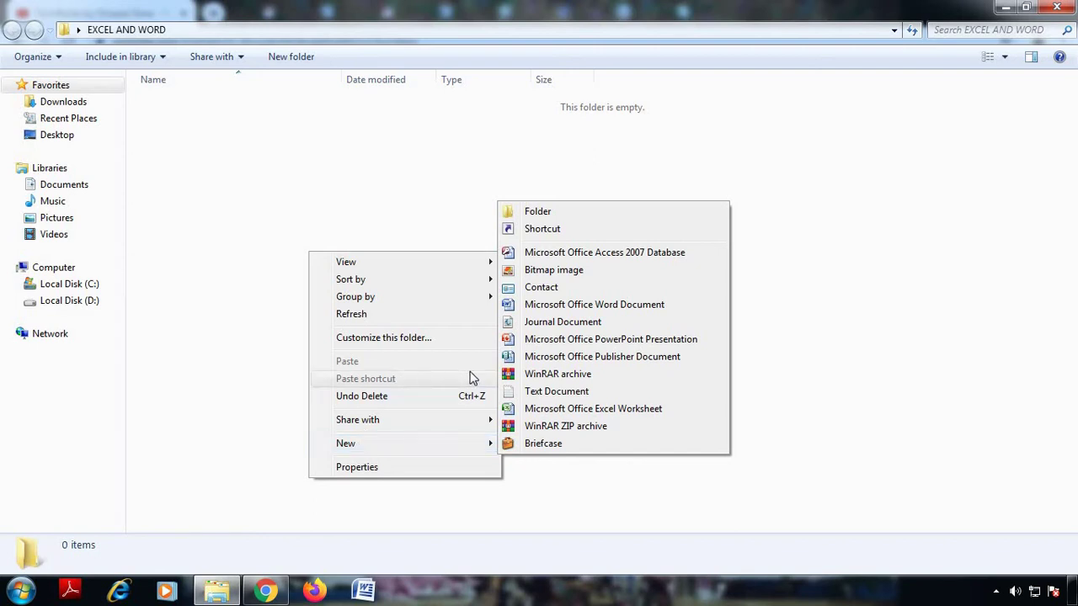
mouse_move(404, 443)
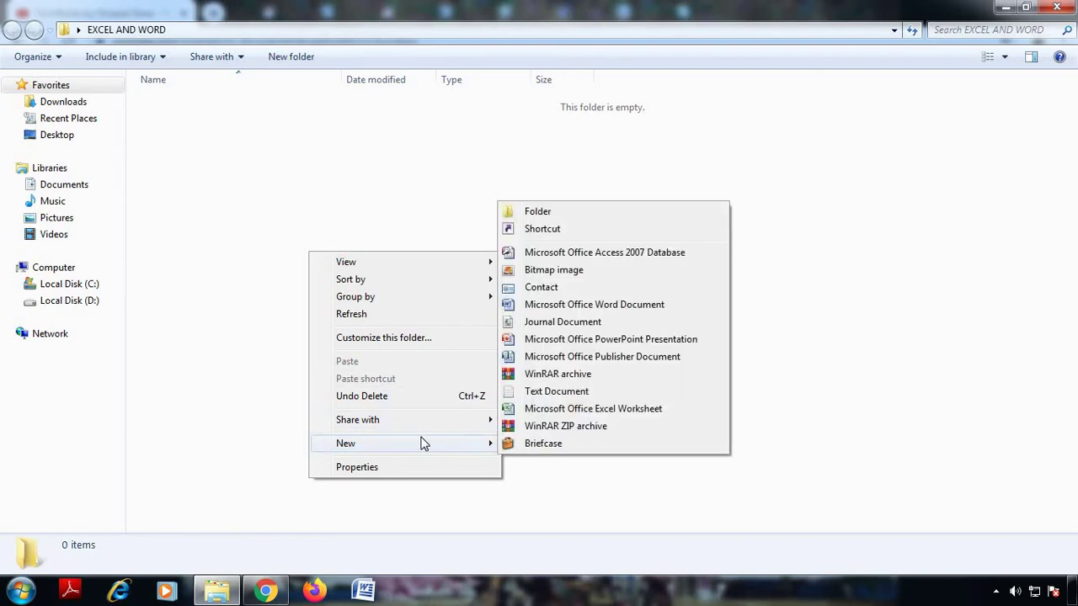
left_click(529, 412)
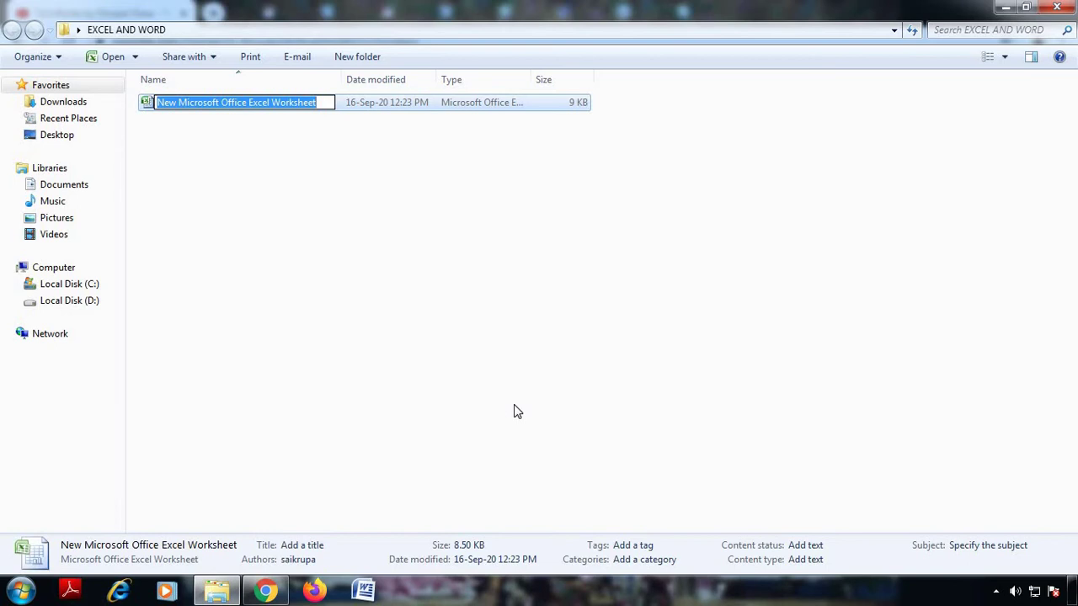
type("Exc")
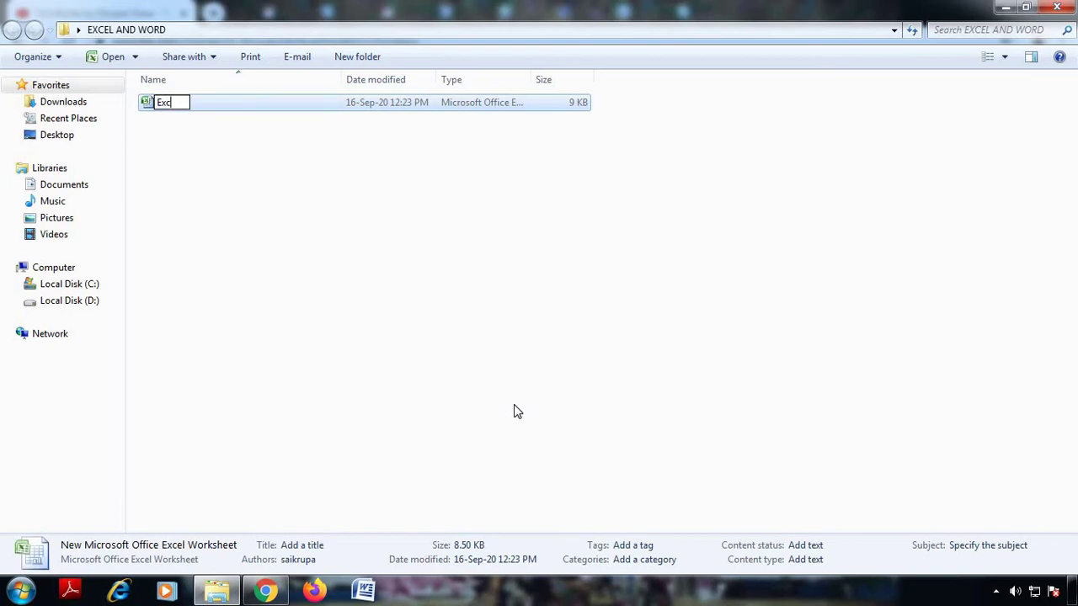
type("el")
left_click(514, 406)
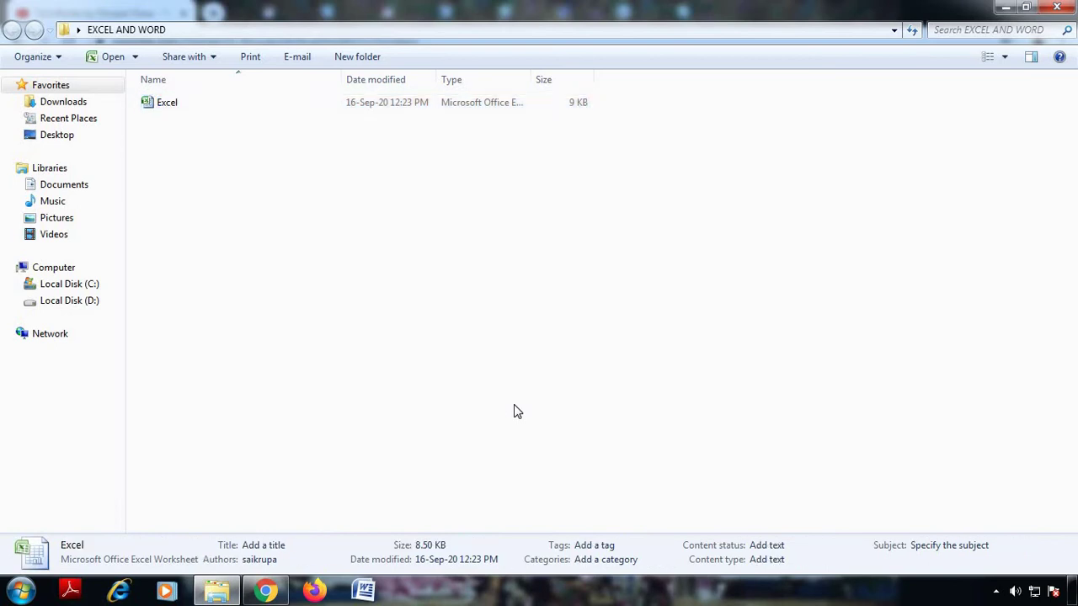
Step: Open the Excel workbook maximized and enter 1 through 7 diagonally from A1 to G7
double_click(209, 108)
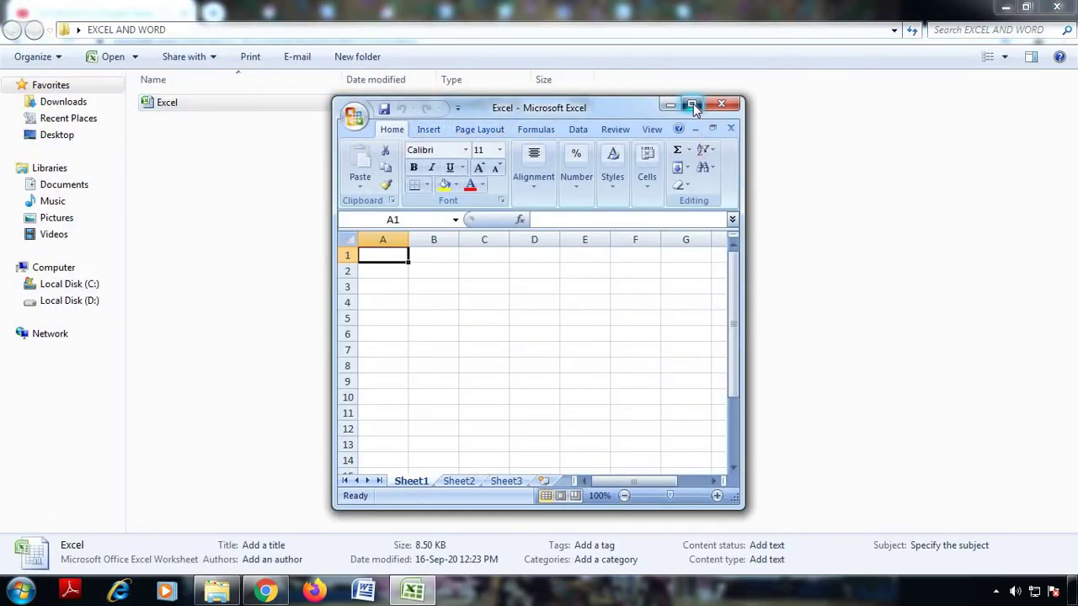
left_click(691, 103)
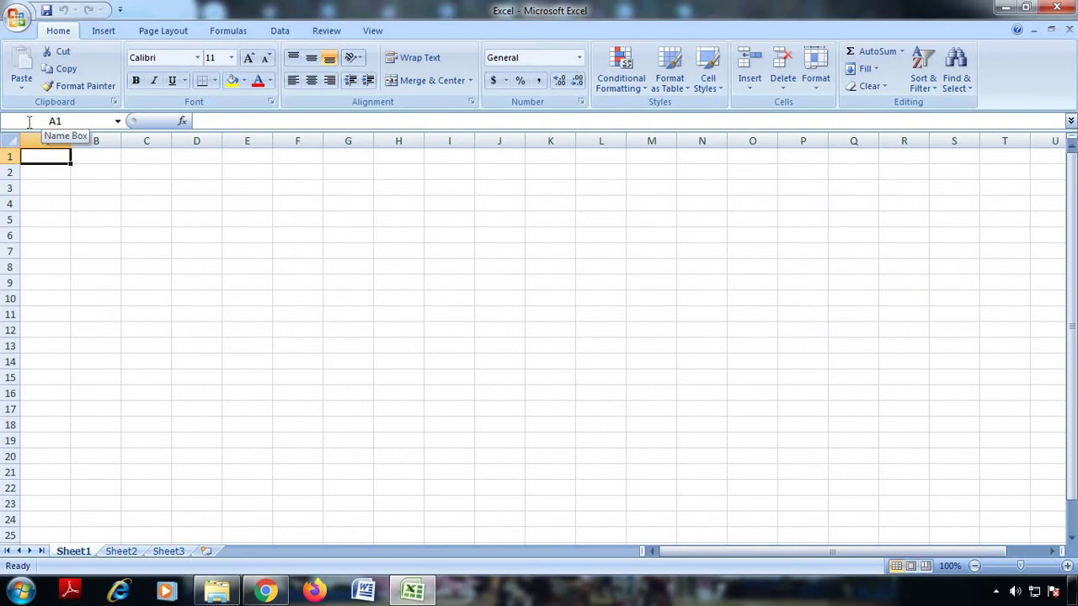
key("Return")
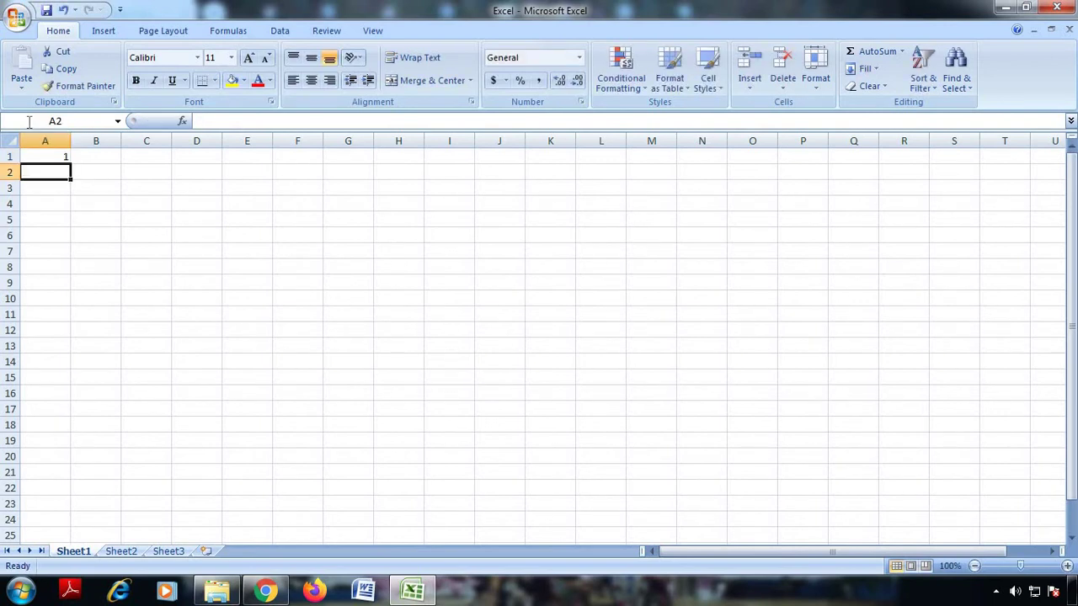
key("Right")
key("Right")
key("Down")
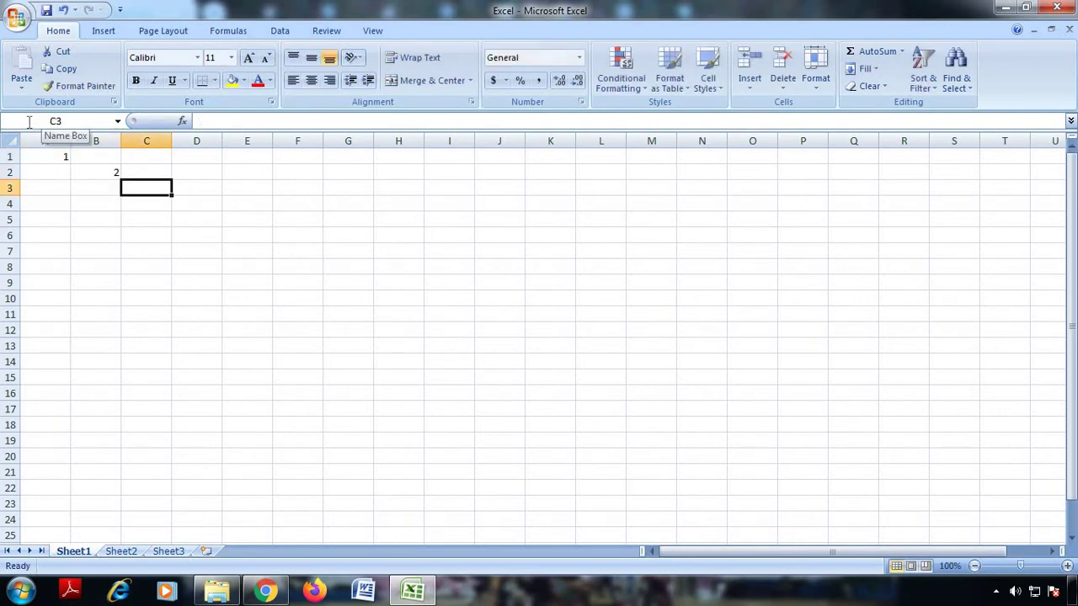
key("Right")
key("Down")
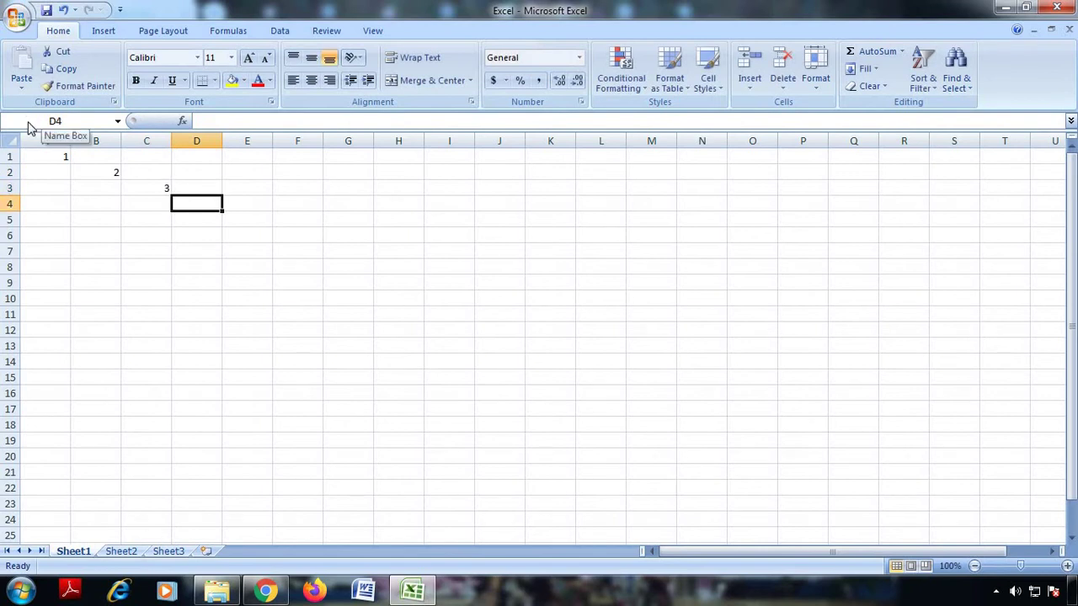
key("Down")
key("Right")
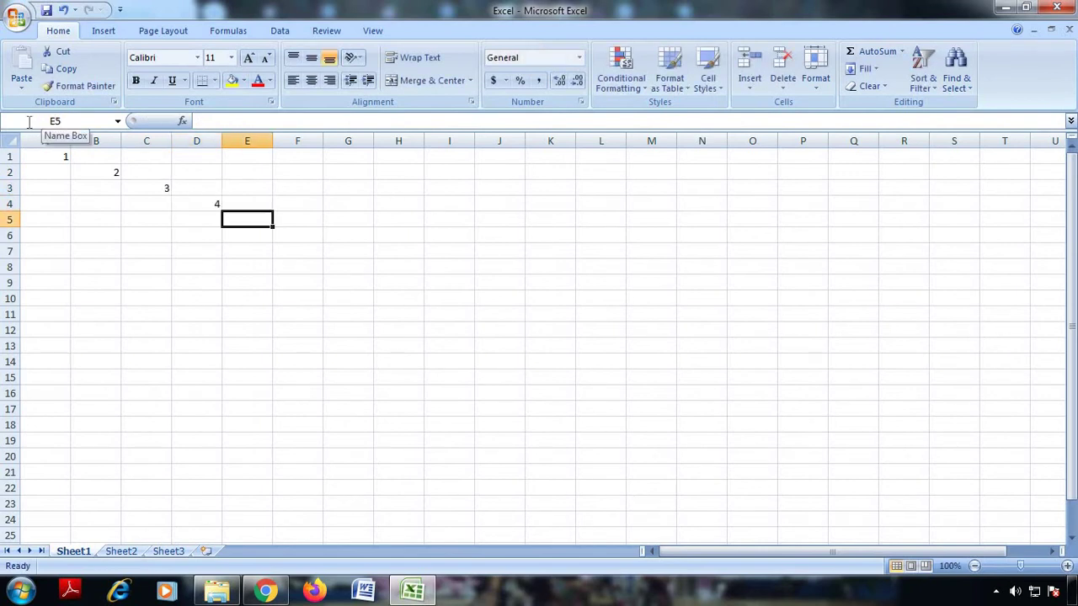
key("Down")
key("Right")
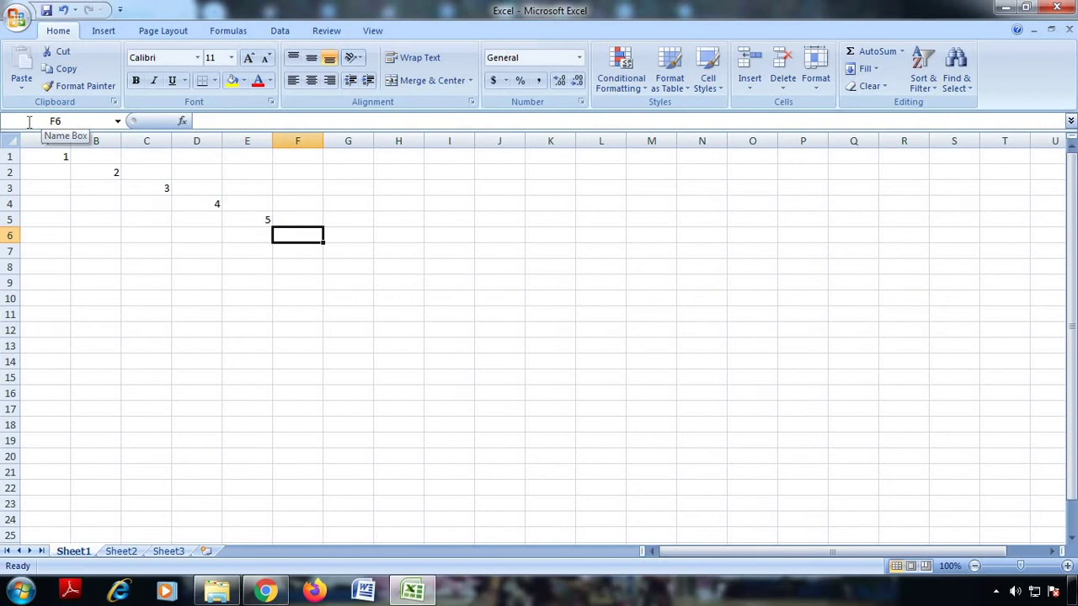
key("Down")
key("Right")
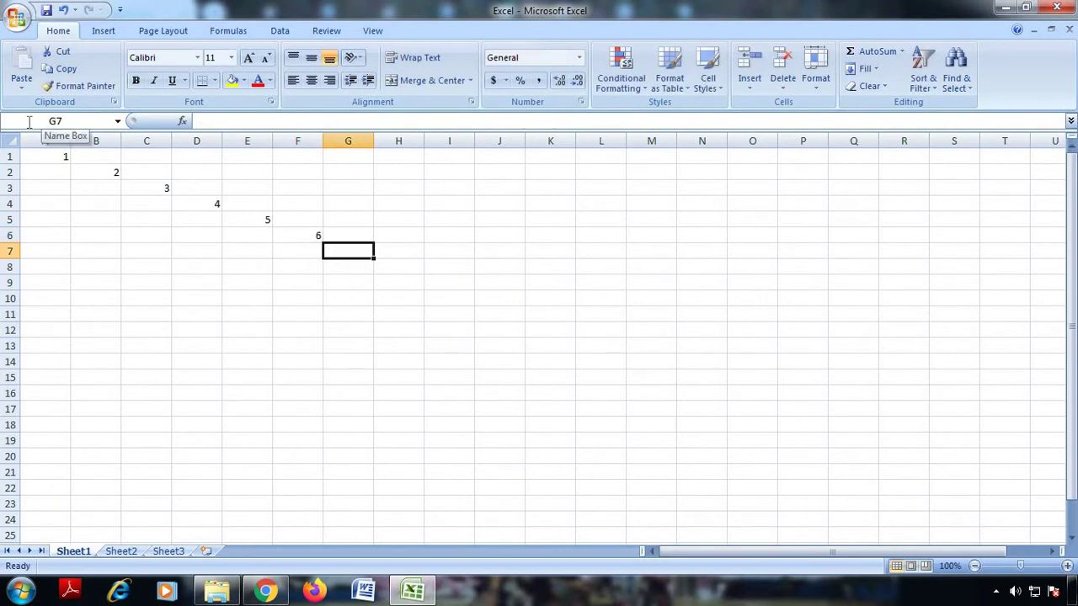
type("7")
key("Down")
key("Right")
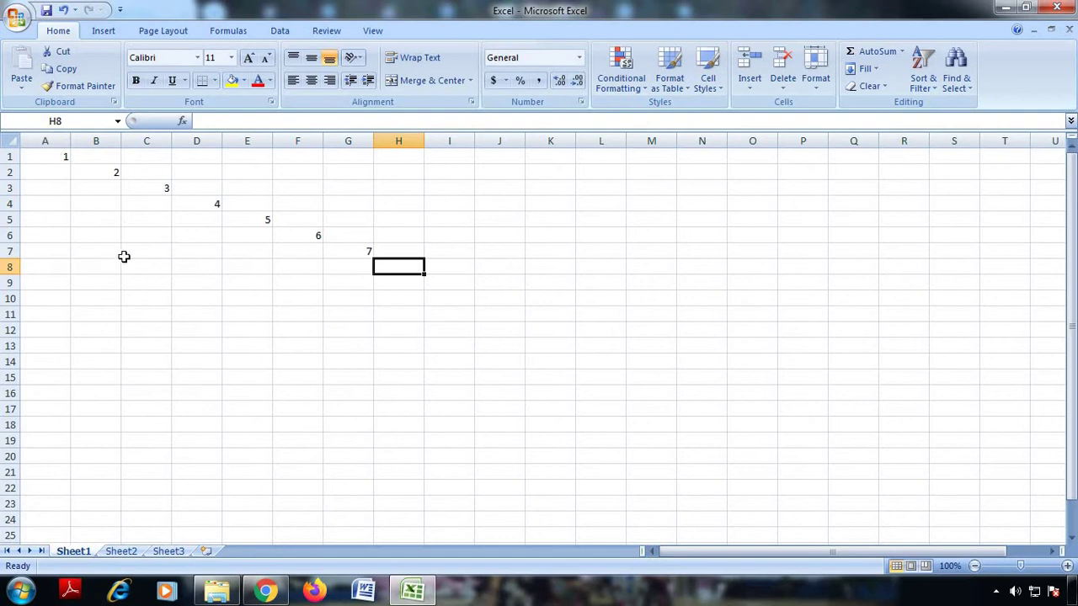
Step: Enter the letters A, B, C, D, E across cells A6 to E6
left_click(48, 236)
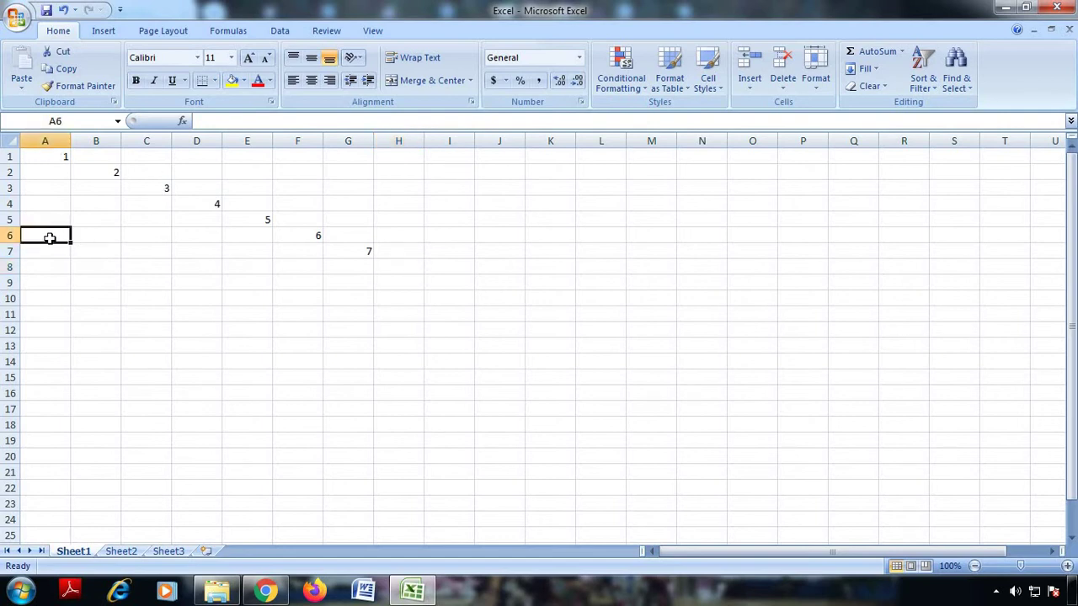
type("A")
key("Tab")
type("B")
key("Tab")
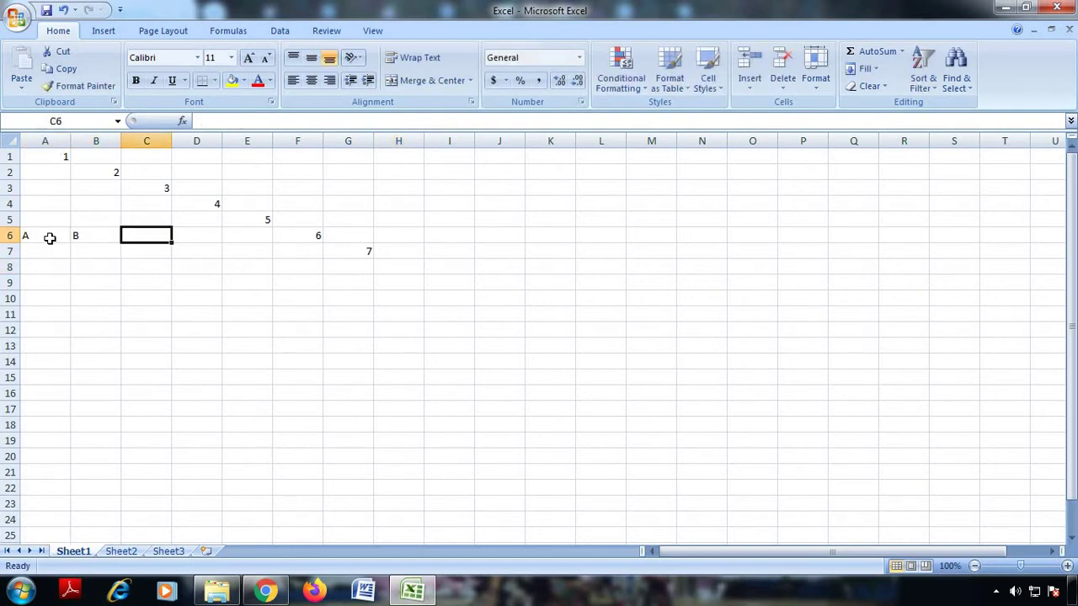
type("C")
key("Tab")
type("D")
key("Tab")
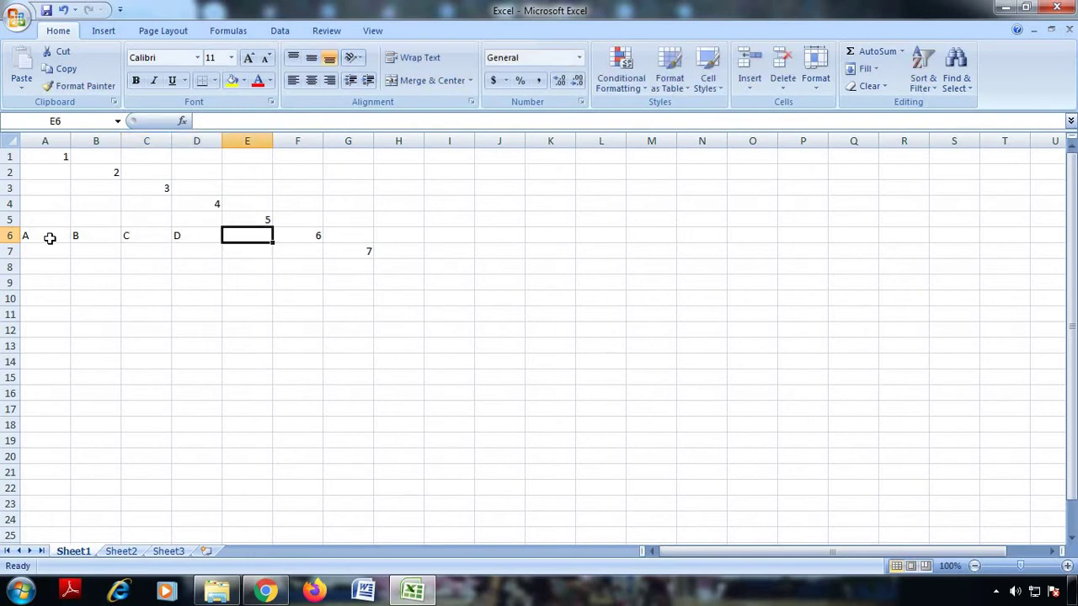
type("E")
left_click(311, 346)
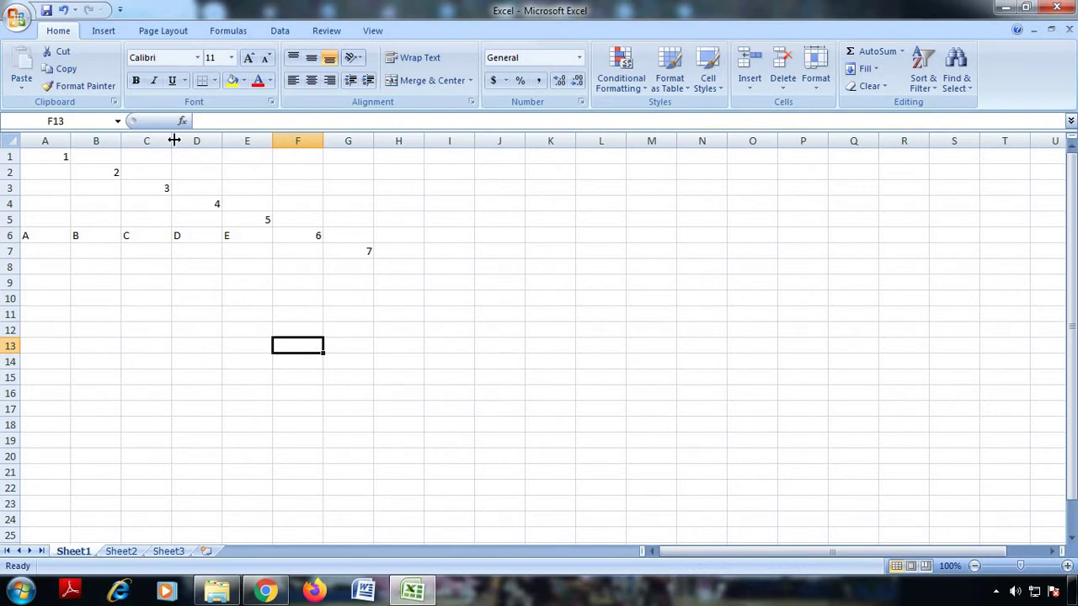
left_click(15, 16)
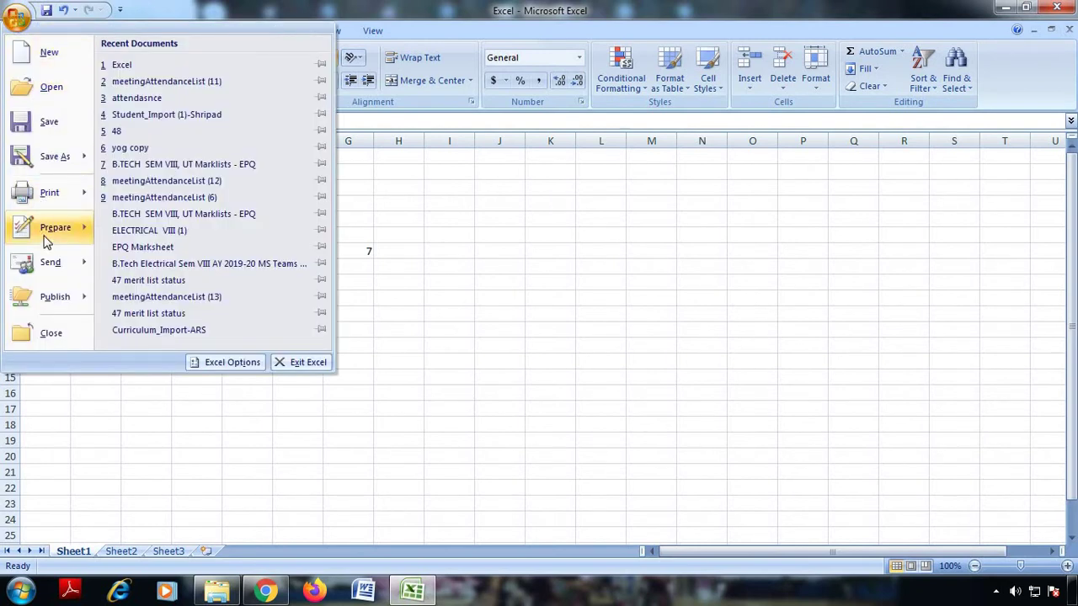
mouse_move(52, 228)
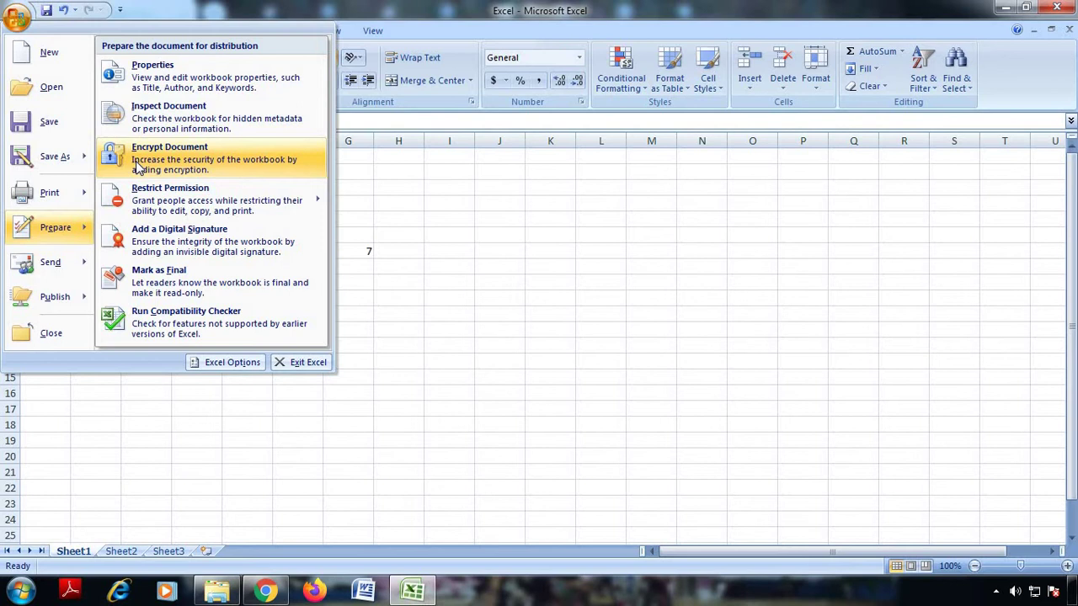
left_click(154, 169)
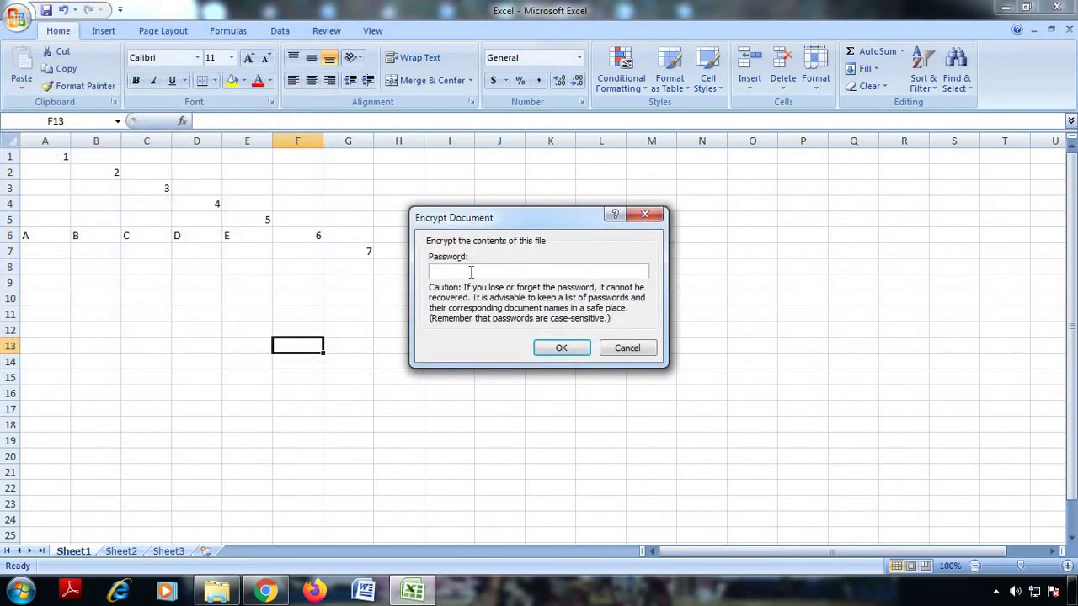
left_click(570, 349)
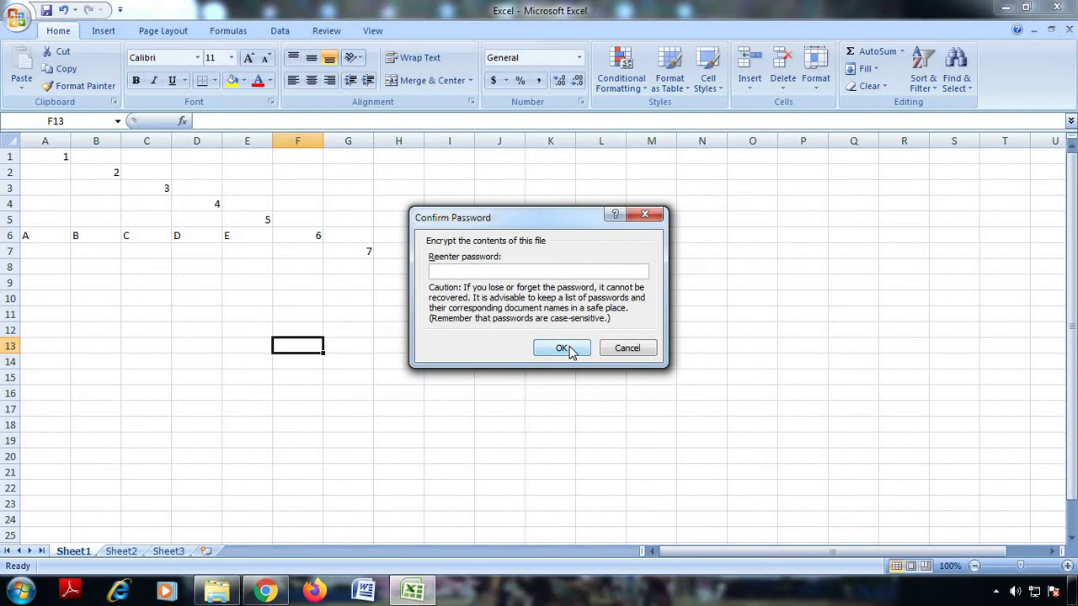
left_click(560, 350)
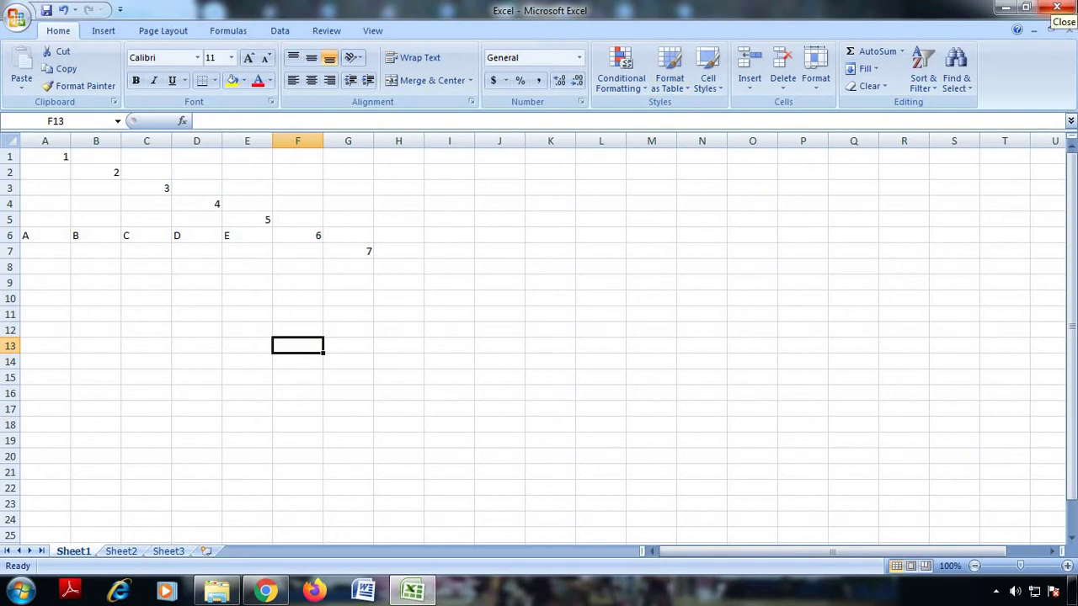
Step: Close Excel, keeping the encrypted workbook saved, and reopen the Excel file
left_click(1057, 8)
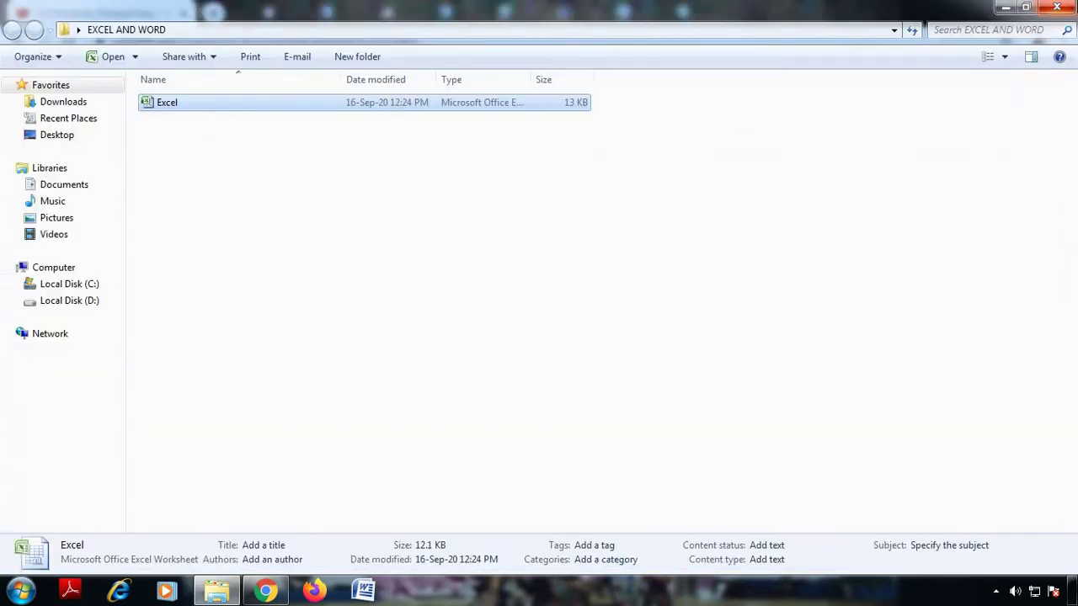
left_click(546, 270)
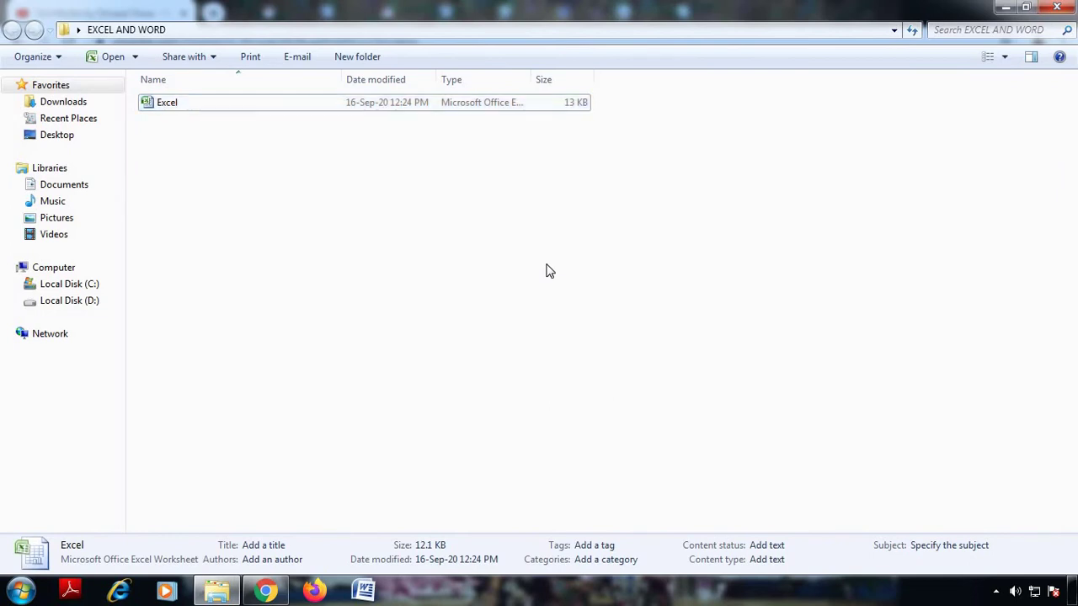
double_click(286, 111)
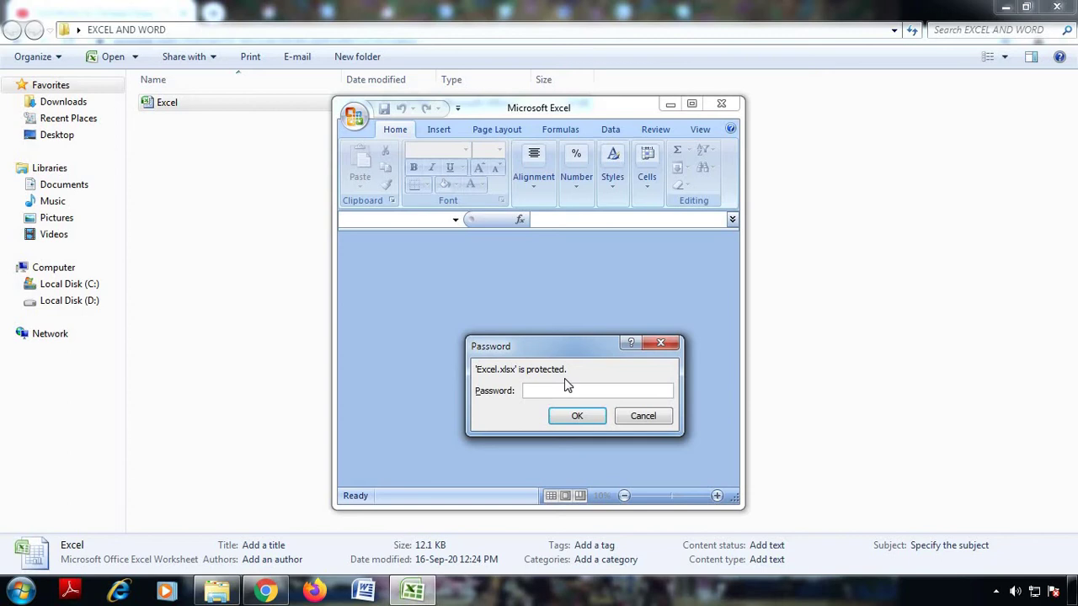
left_click(579, 417)
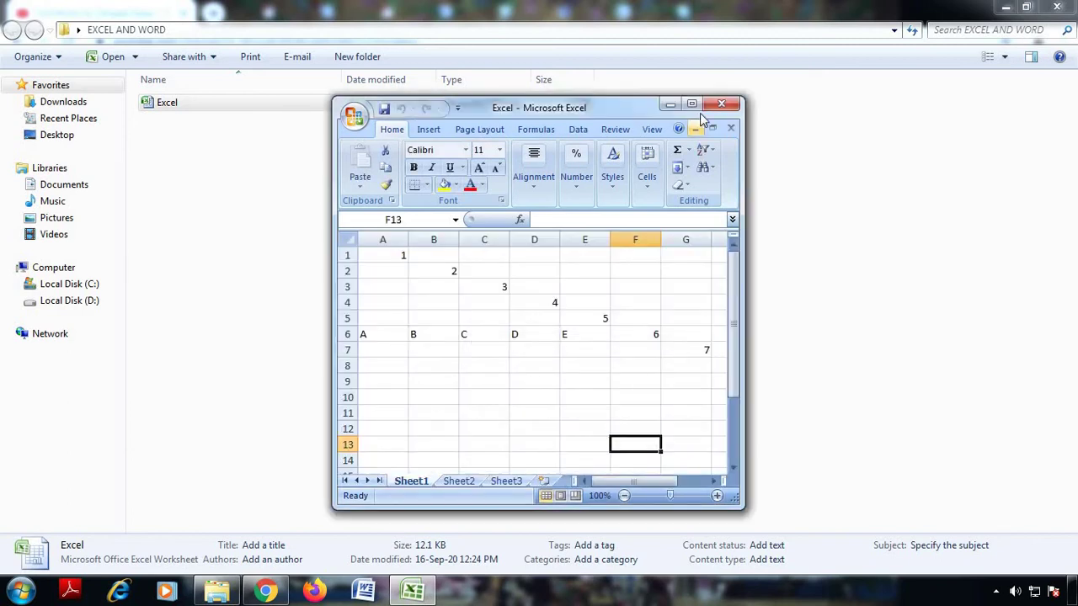
left_click(692, 105)
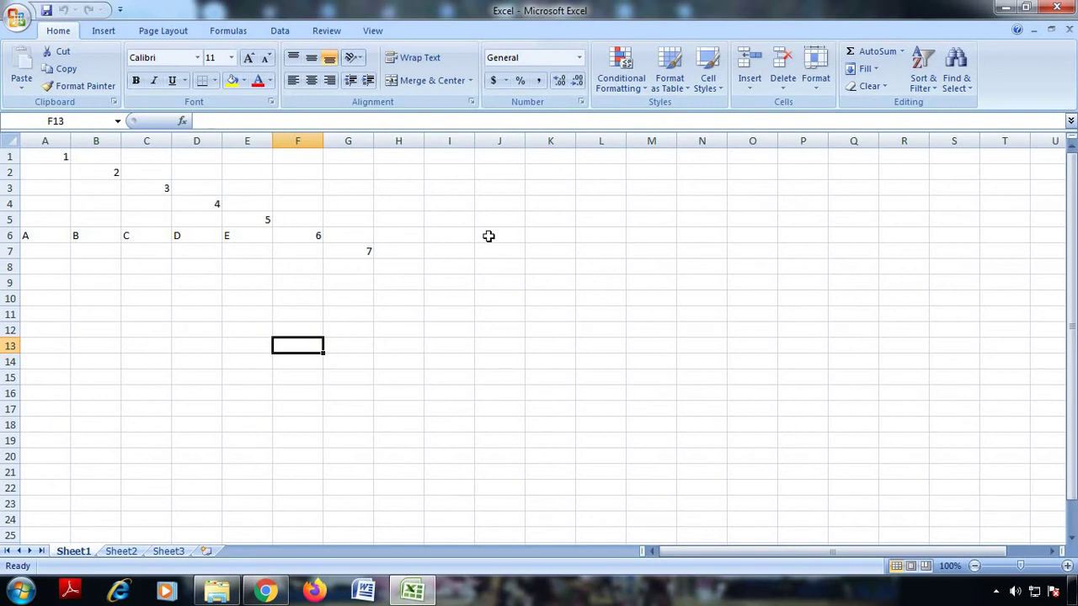
Step: Close Excel and create a new Word document named 'Word' in the folder
left_click(1071, 6)
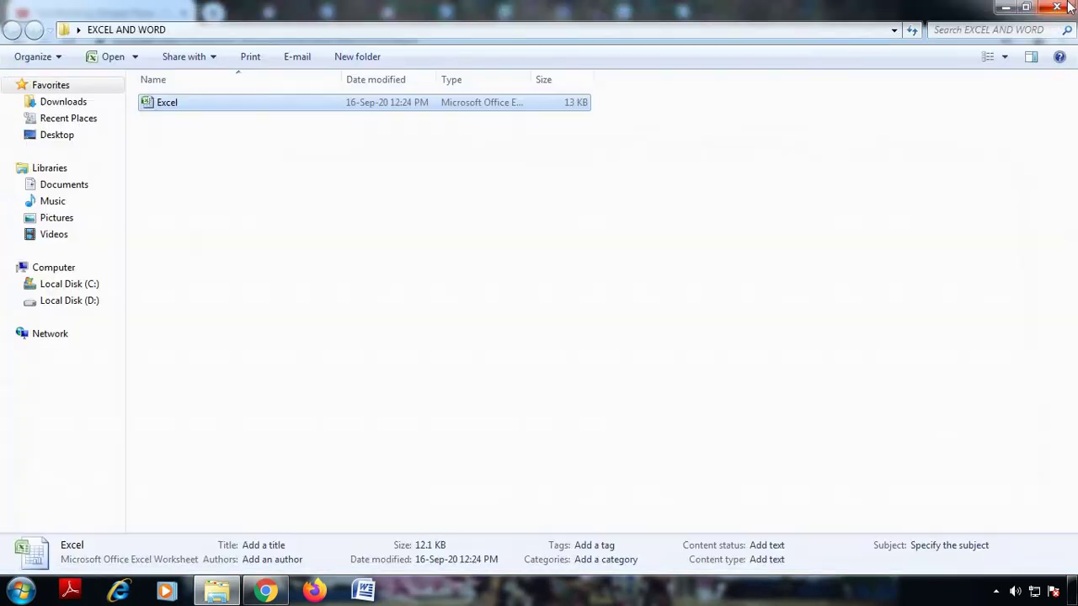
right_click(270, 219)
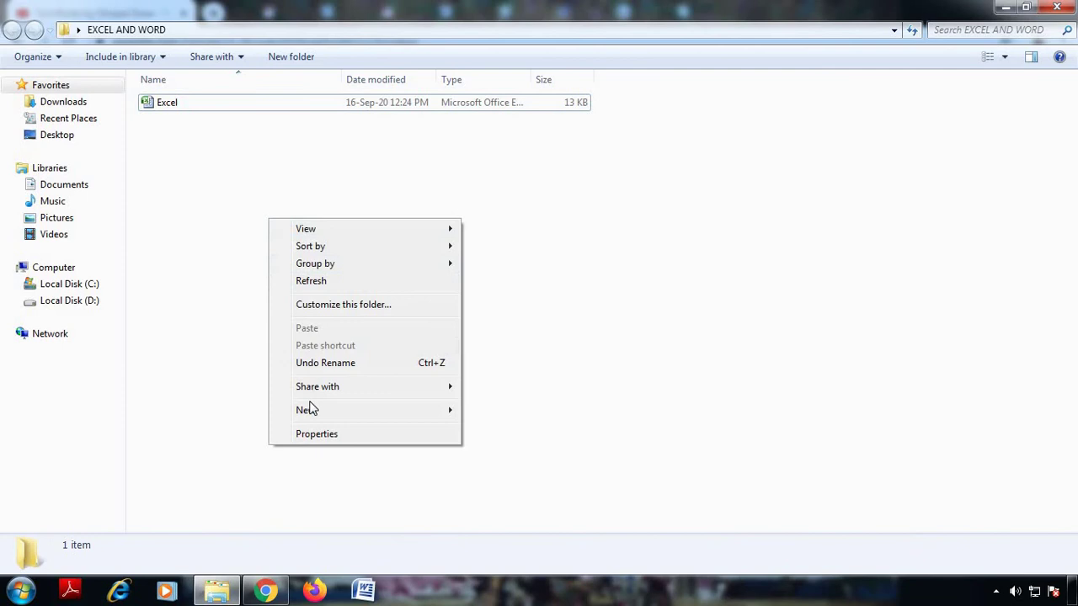
left_click(181, 210)
right_click(181, 208)
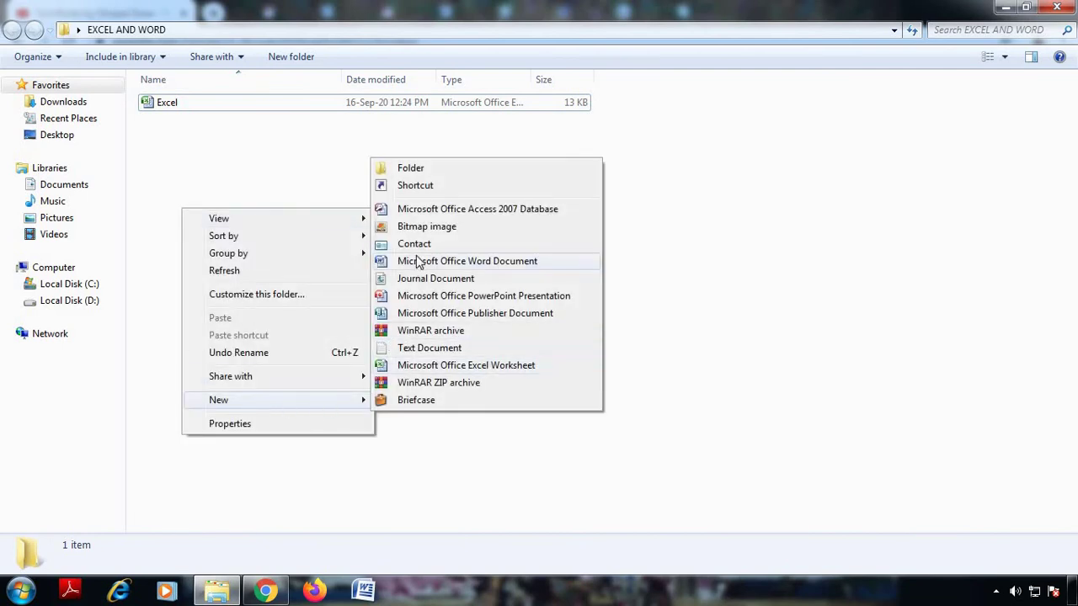
left_click(417, 261)
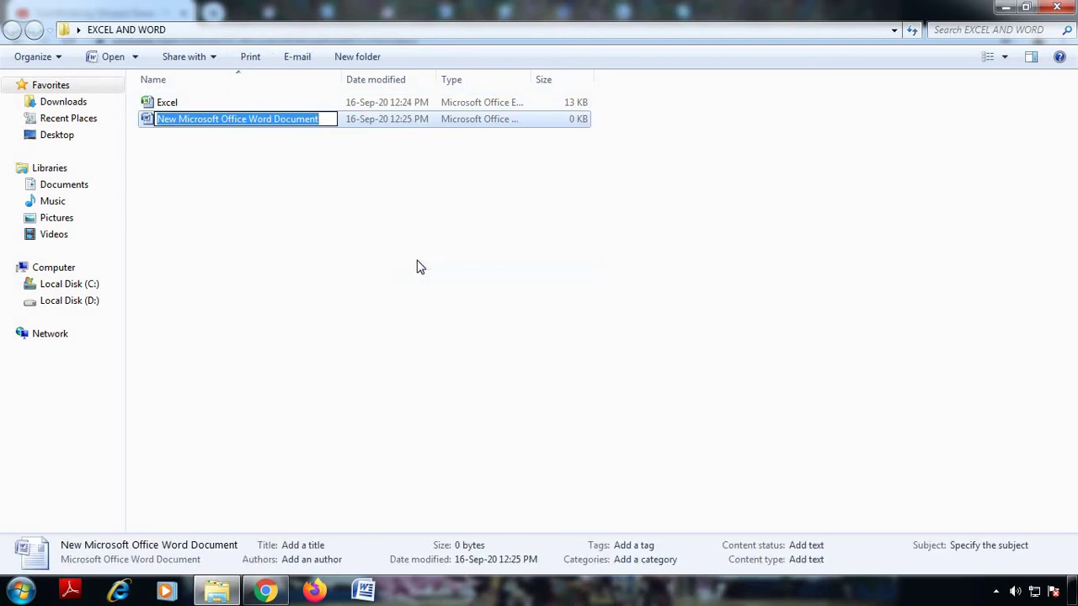
type("Wo")
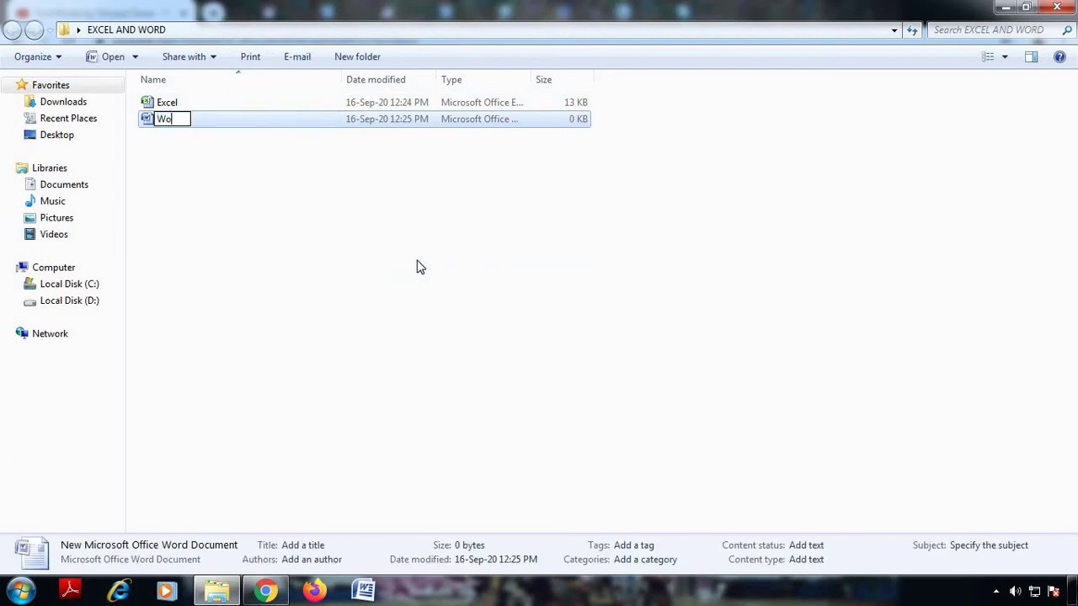
type("rd")
key("Return")
left_click(238, 131)
Step: Open Word.docx, type 'TECHWORKS BY SHRIPAD DESAI' and center it
double_click(234, 125)
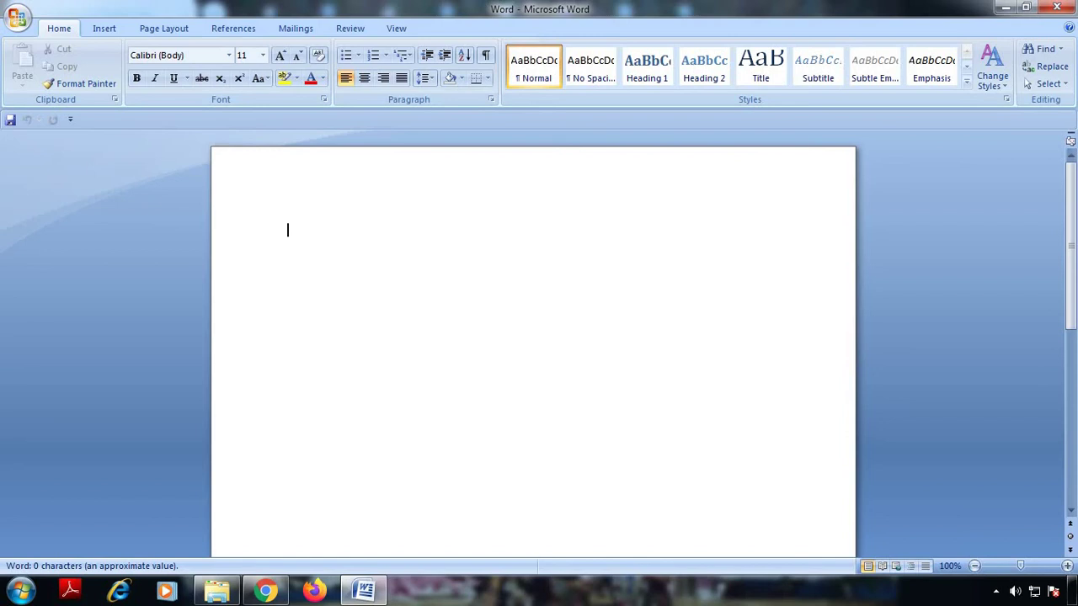
type("TECHWOR")
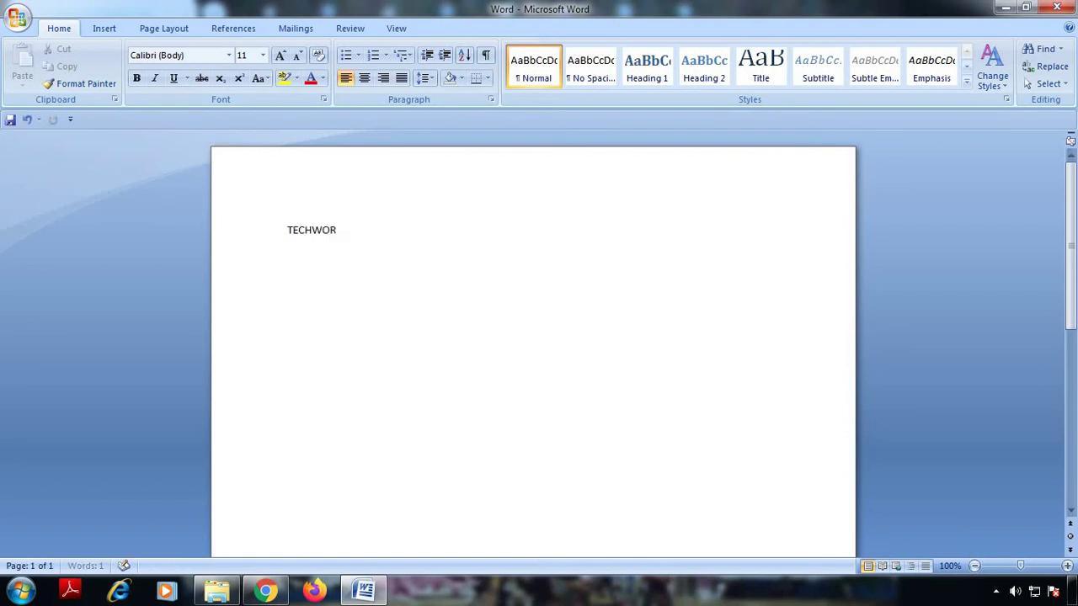
type("KS BY S")
type("HRIPAD")
type(" DESAI")
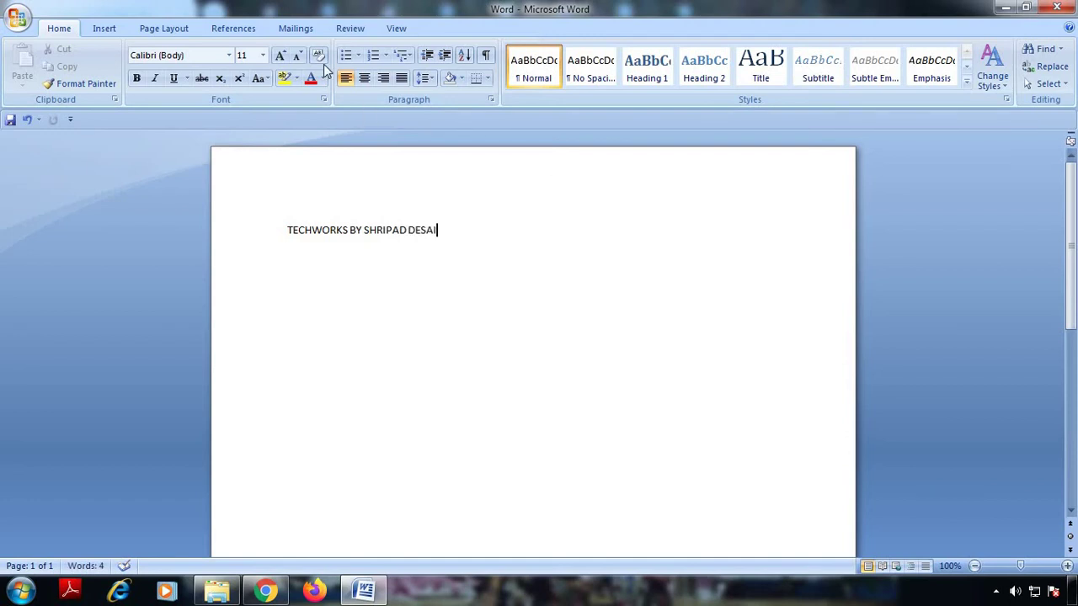
left_click(365, 78)
Step: Make the whole title italic and grow it to 24 point
left_click(457, 224)
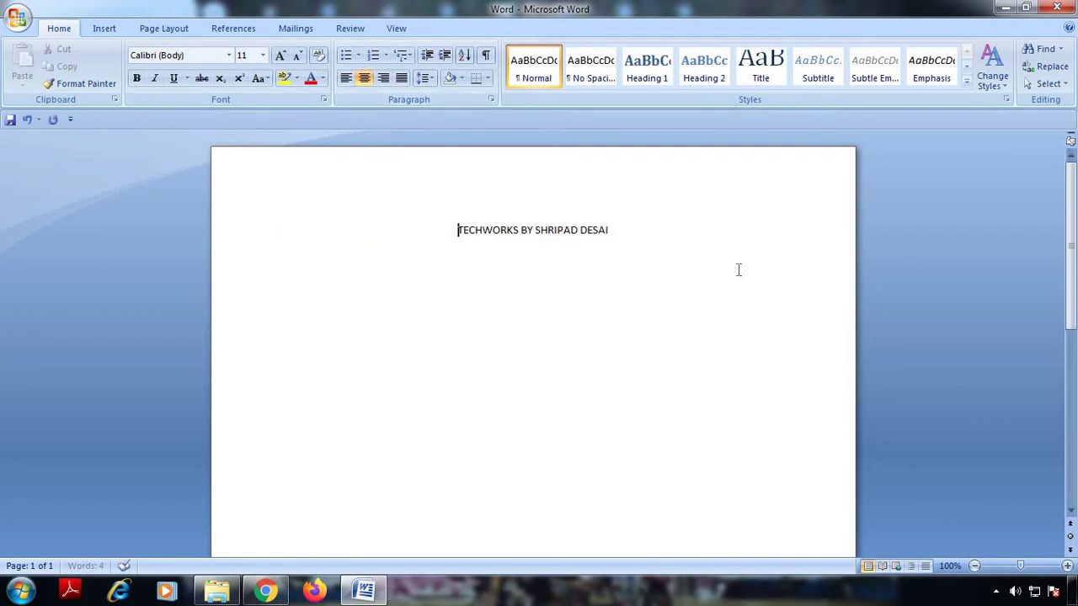
key("ctrl+a")
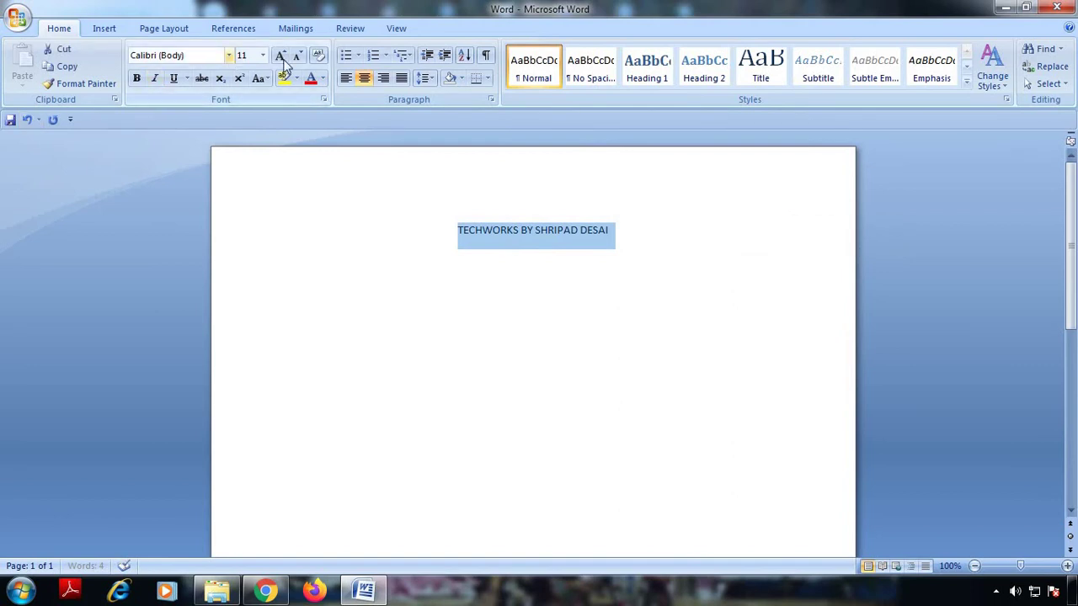
left_click(155, 79)
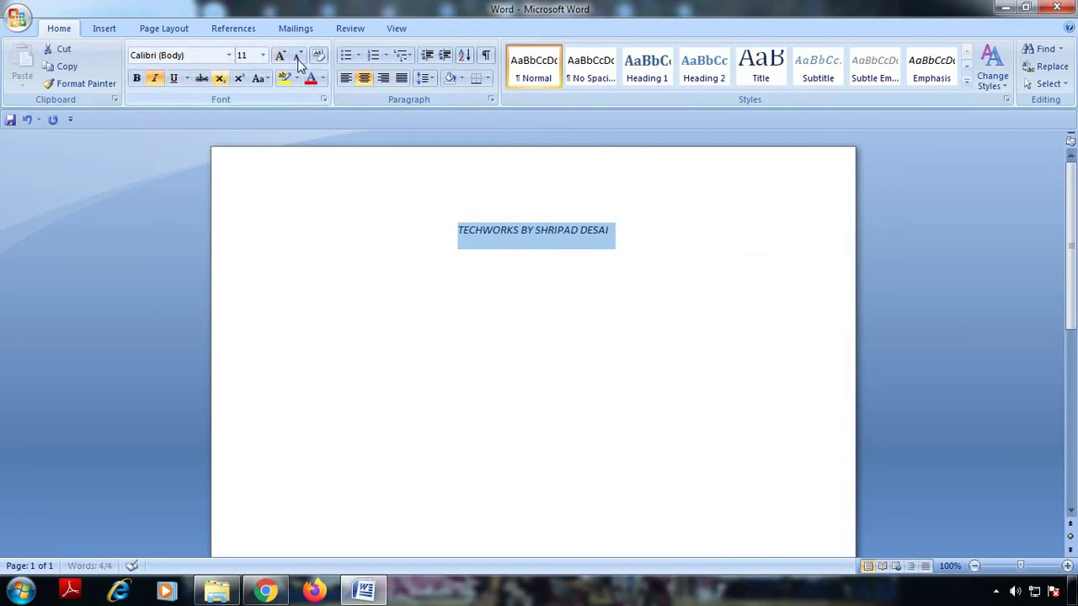
left_click(281, 56)
left_click(280, 56)
left_click(280, 55)
left_click(281, 56)
left_click(280, 56)
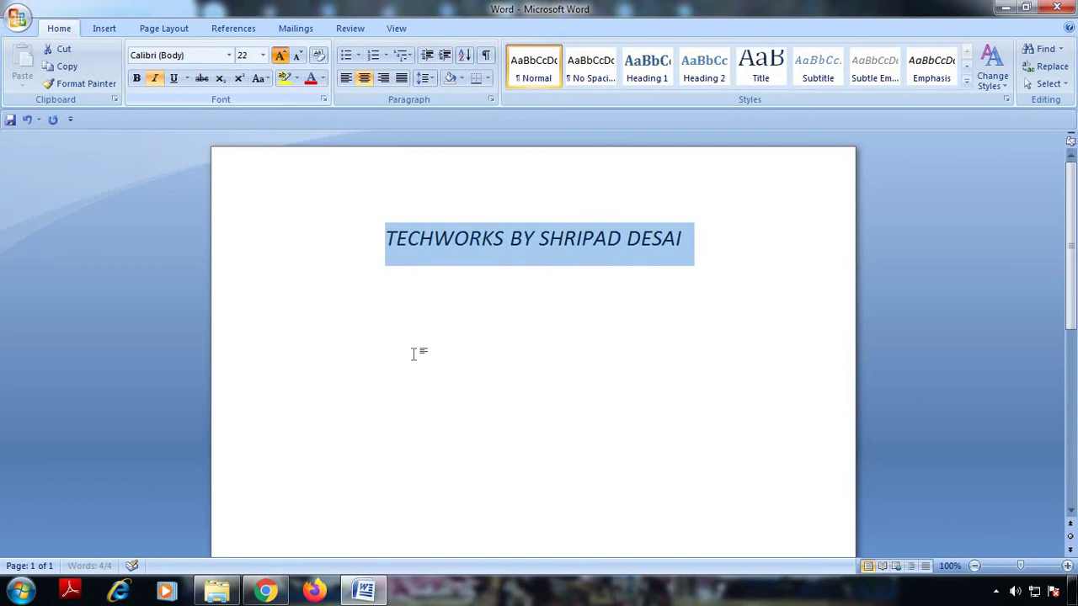
left_click(495, 380)
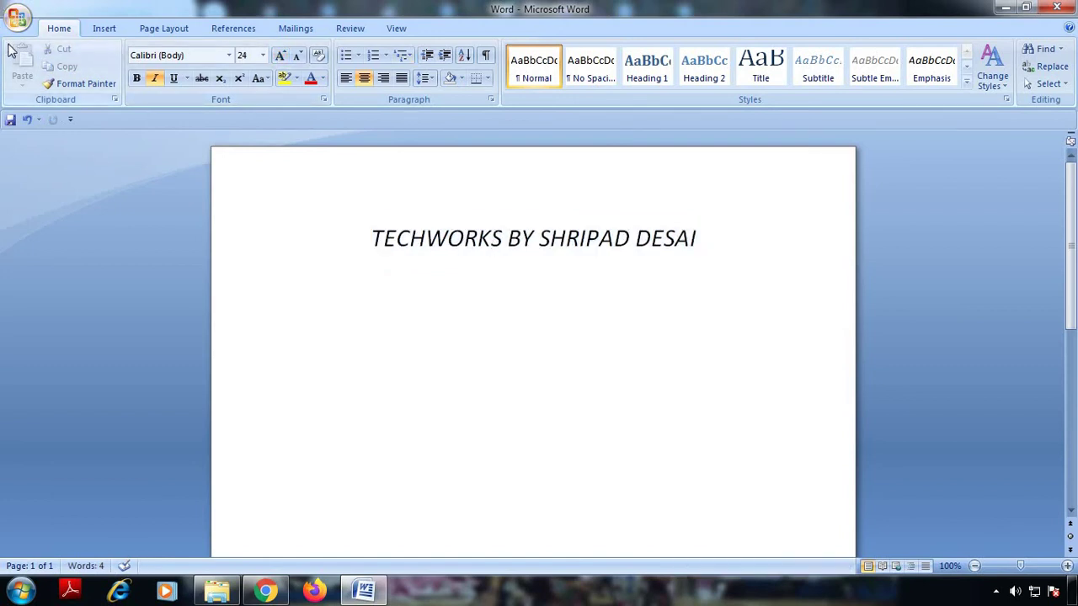
Step: Password-protect the Word document with Prepare > Encrypt Document, then close Word
left_click(17, 19)
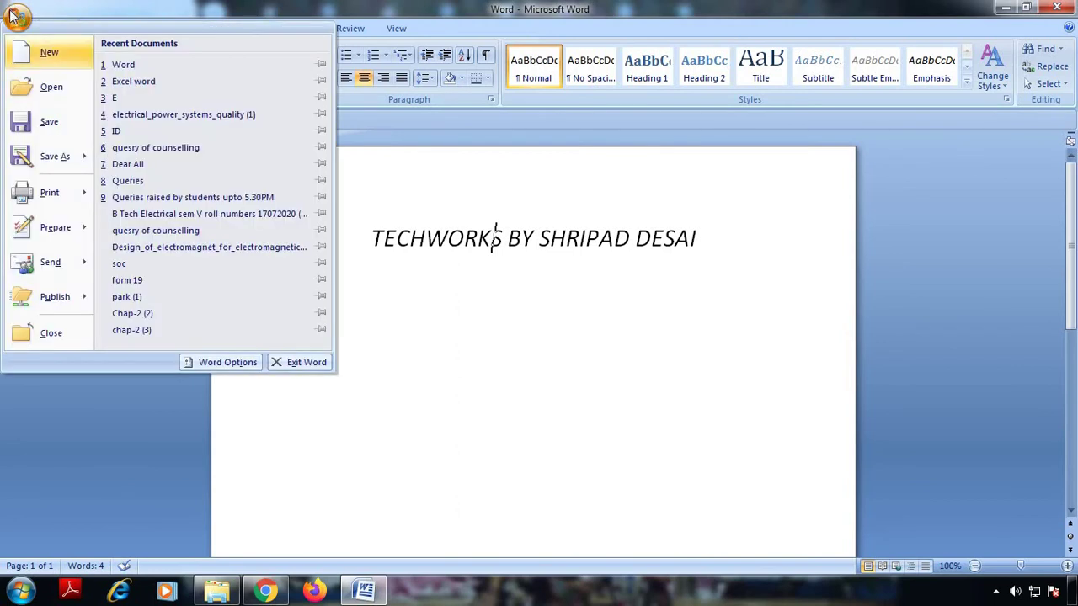
mouse_move(54, 227)
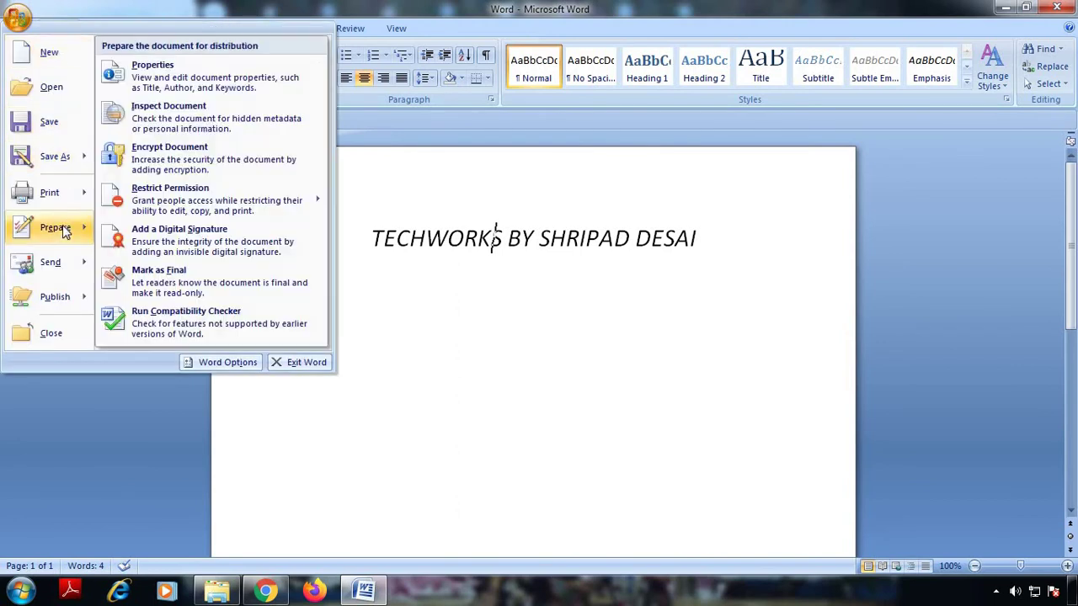
left_click(166, 161)
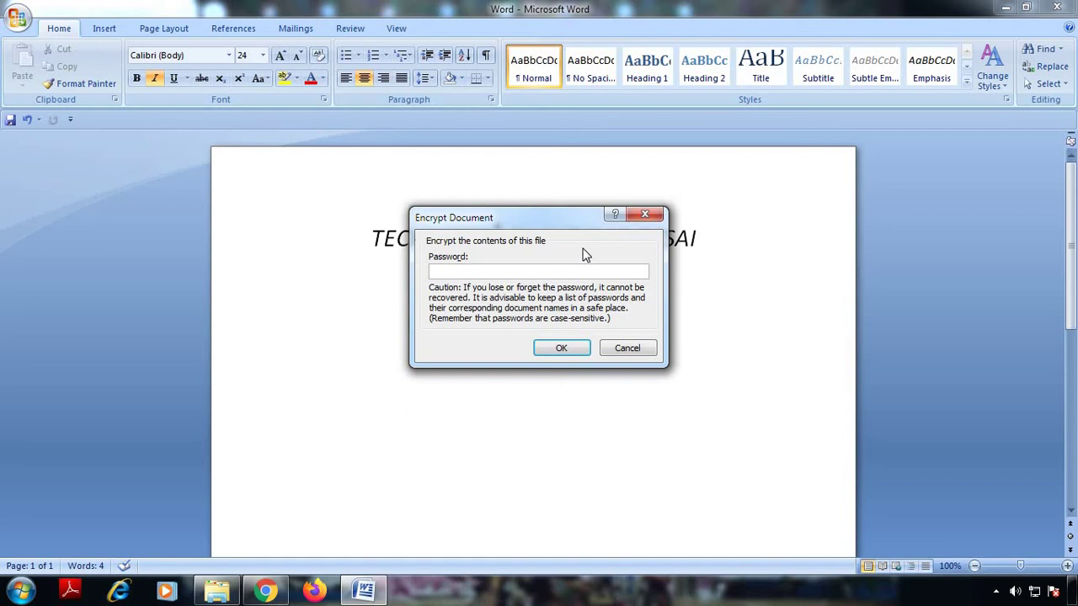
left_click(568, 348)
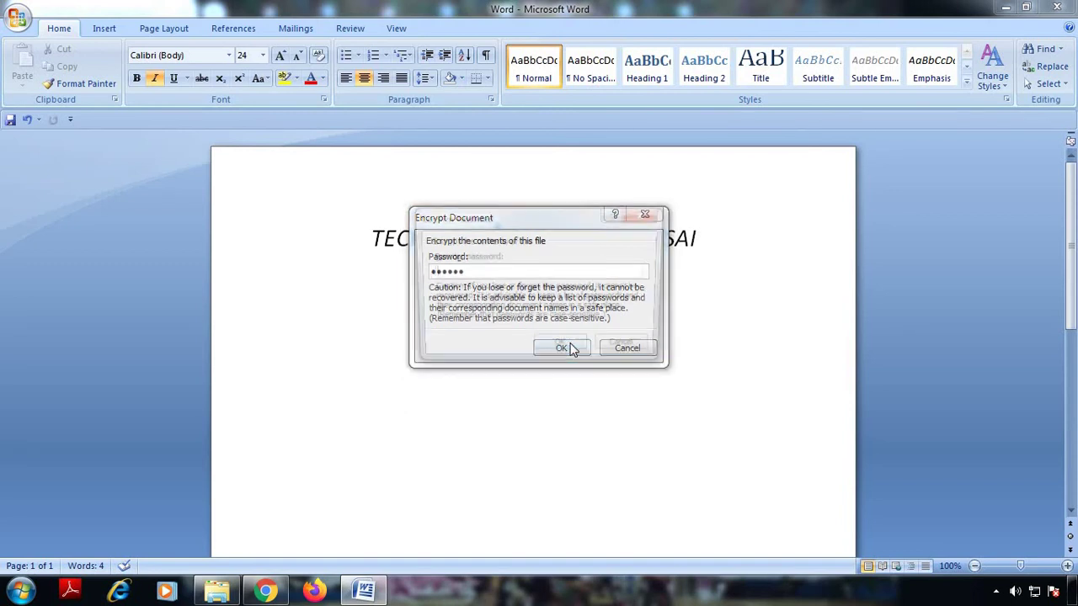
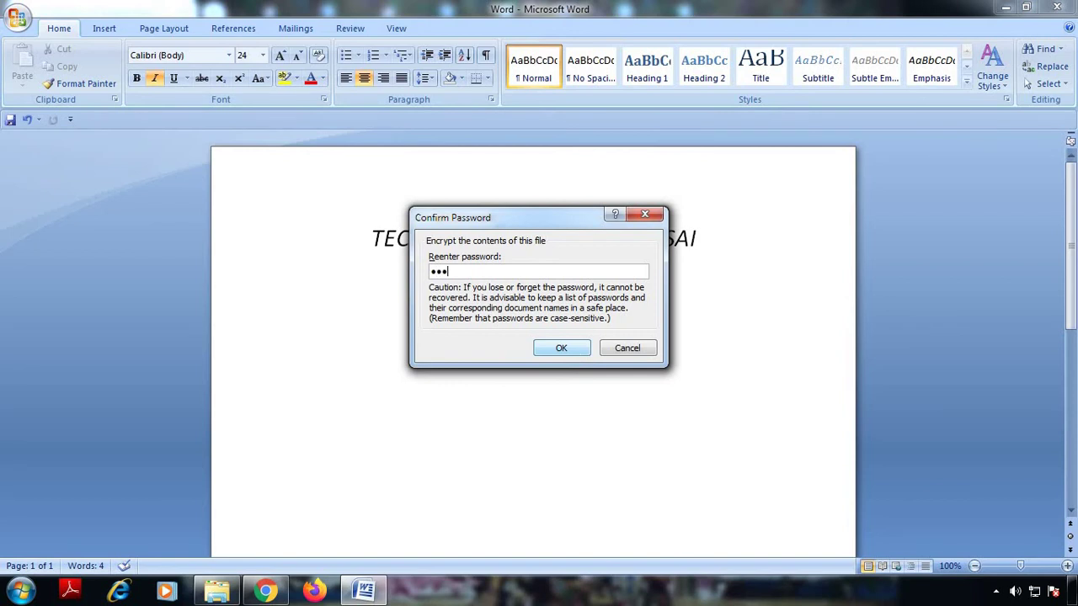
left_click(569, 349)
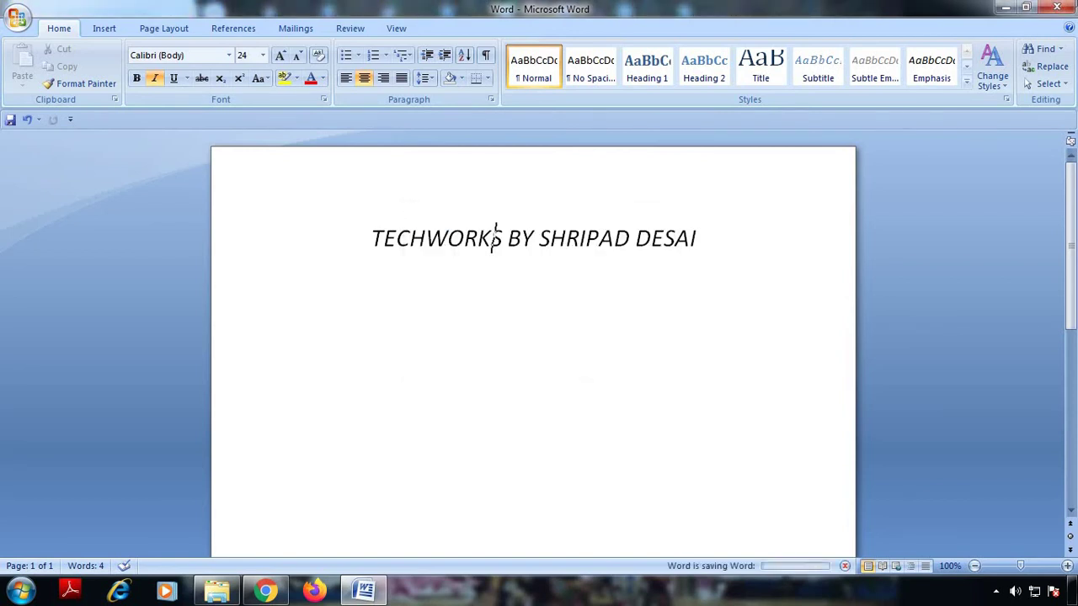
left_click(1059, 9)
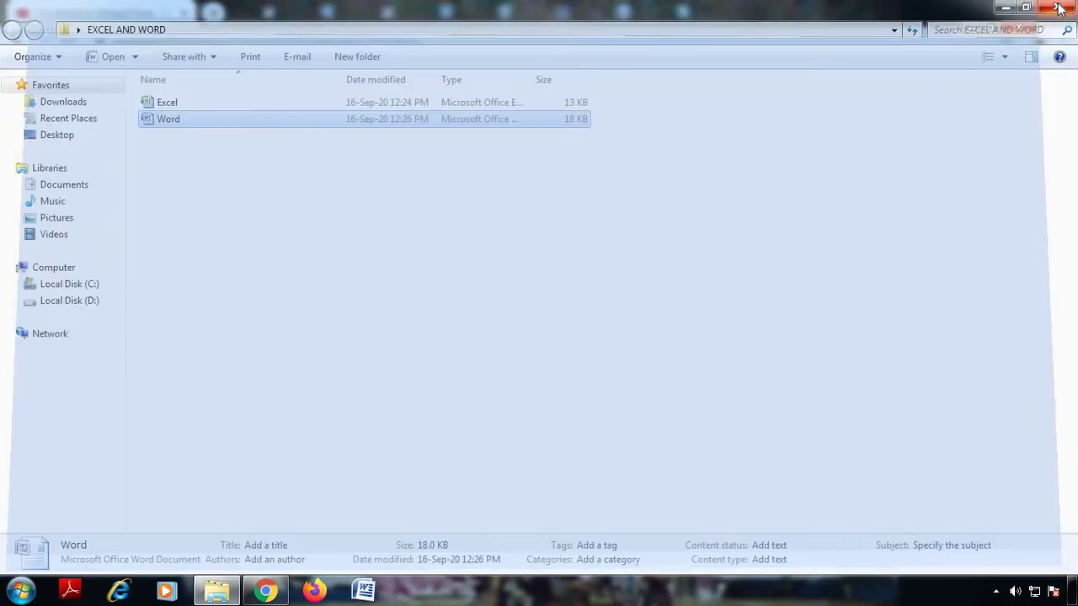
mouse_move(168, 119)
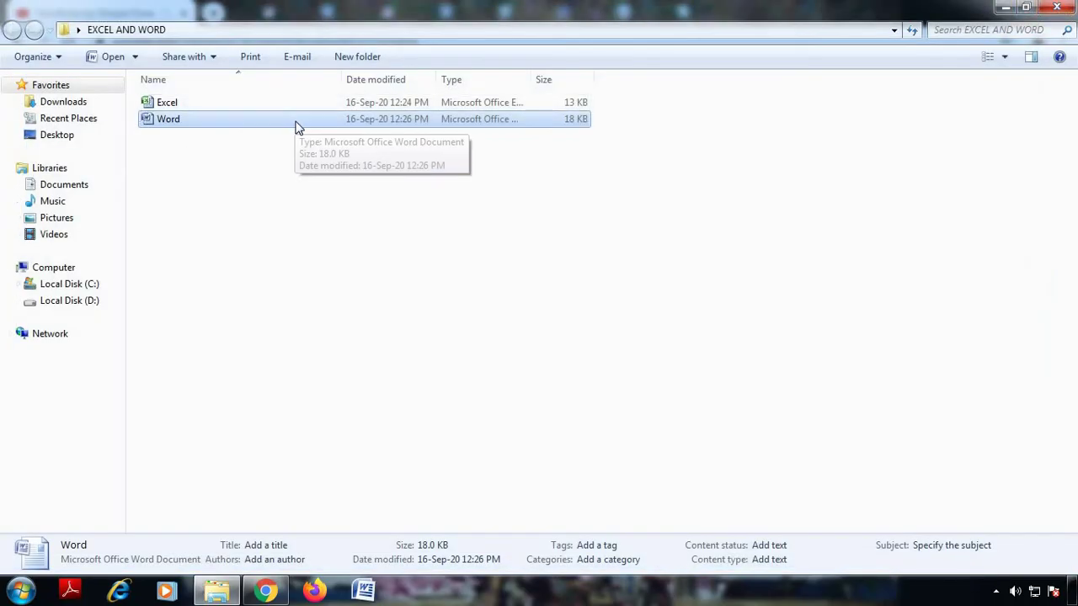
double_click(295, 124)
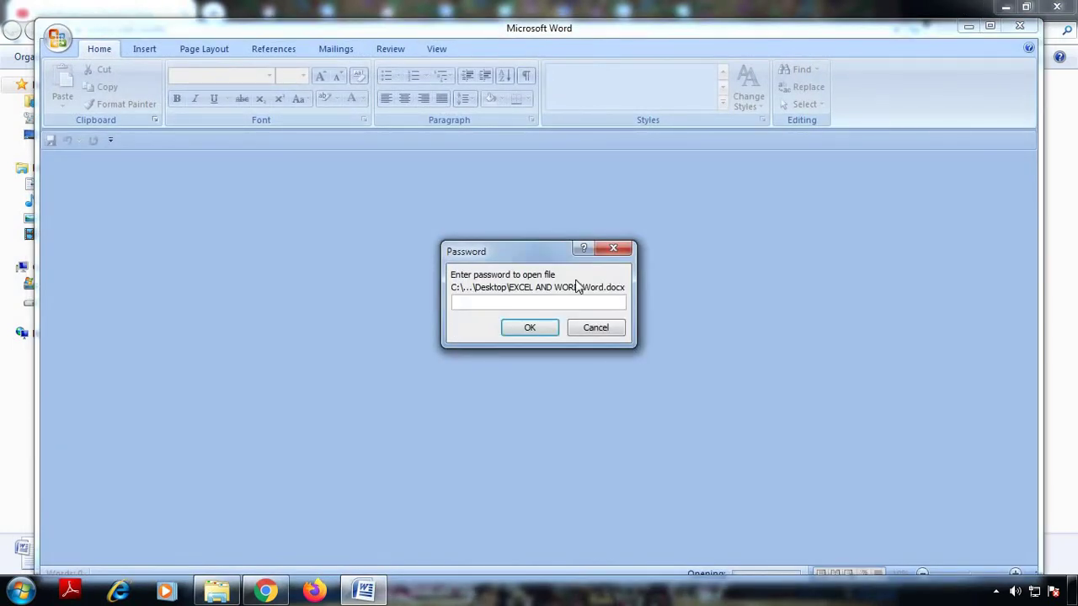
left_click(527, 329)
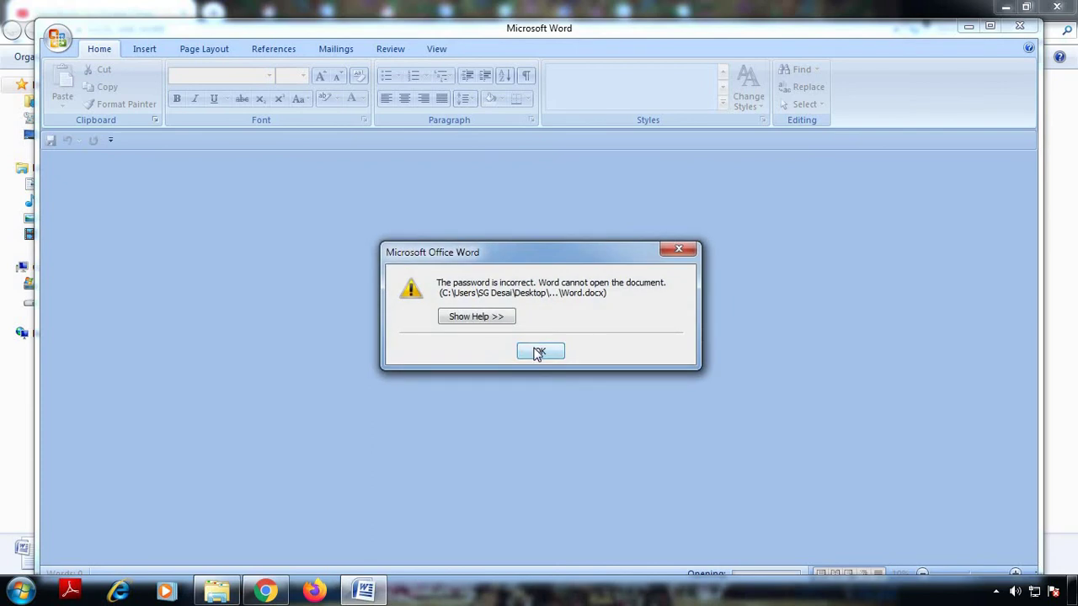
left_click(539, 352)
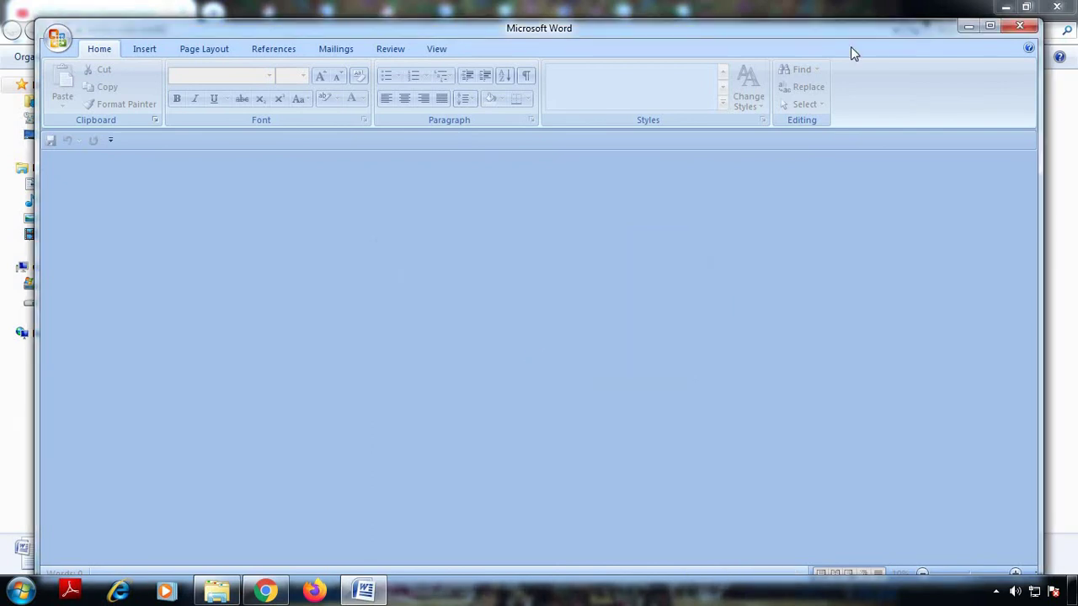
left_click(1019, 27)
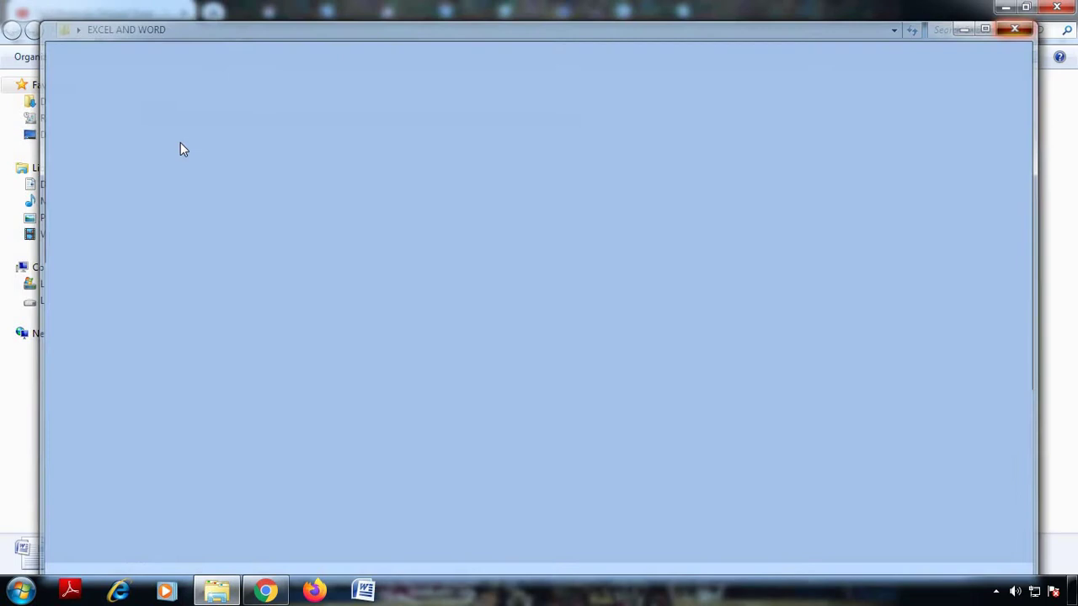
double_click(197, 128)
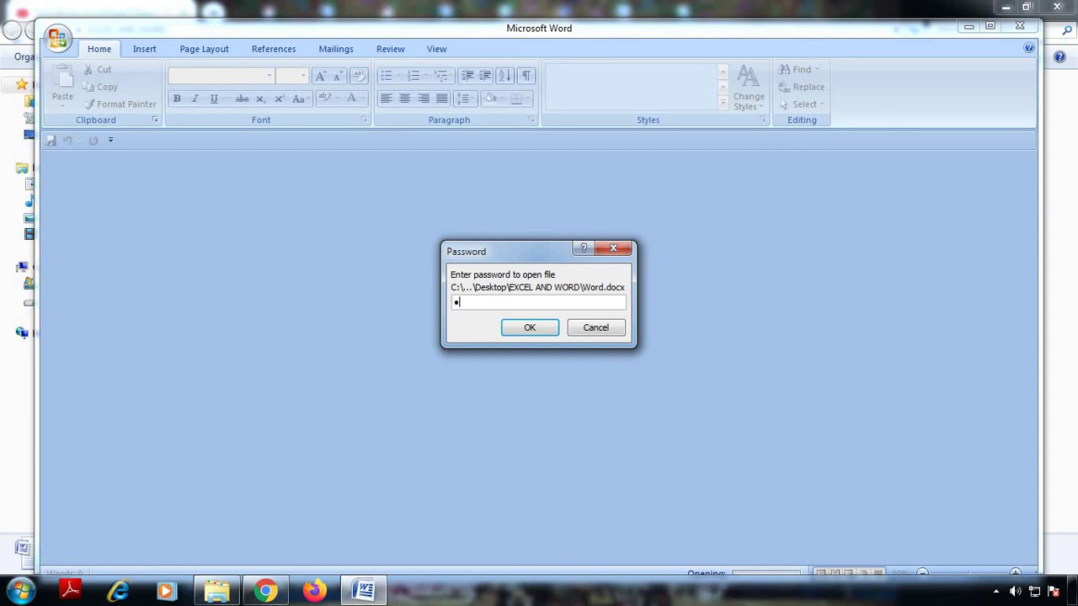
left_click(554, 331)
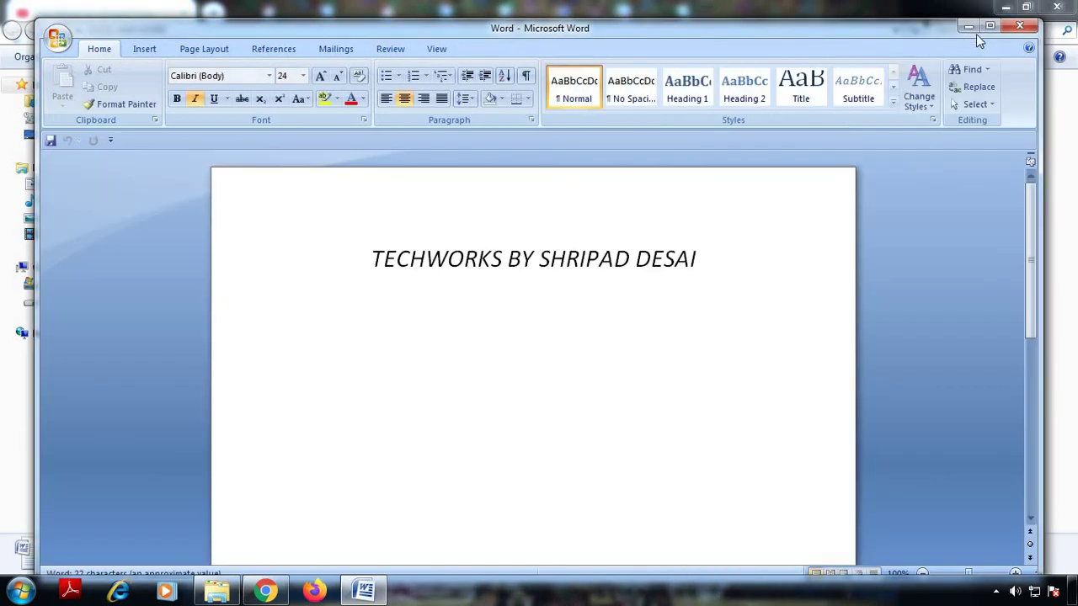
left_click(990, 28)
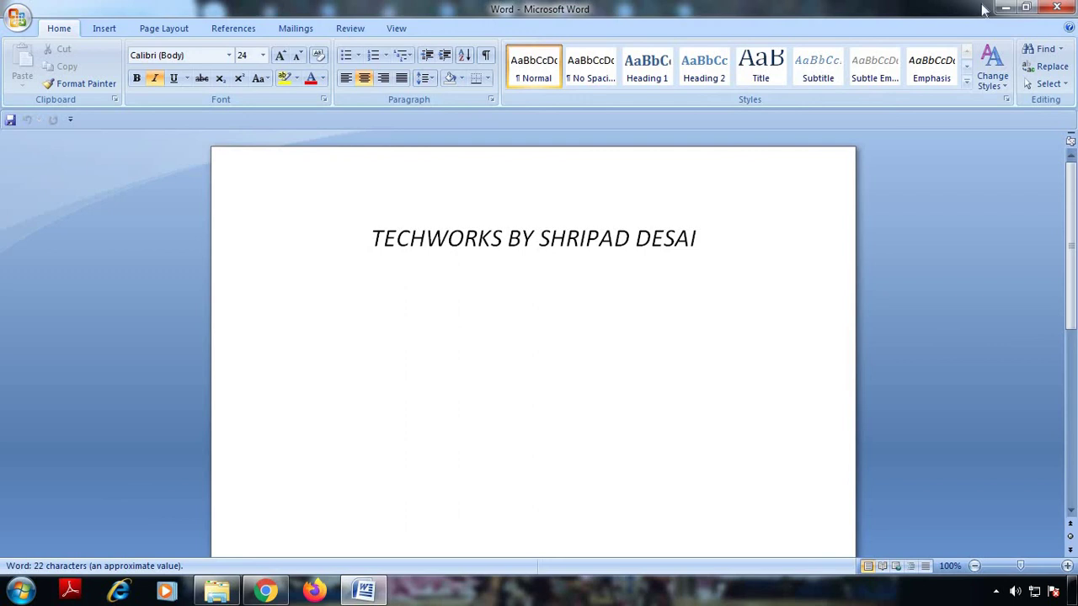
left_click(1059, 7)
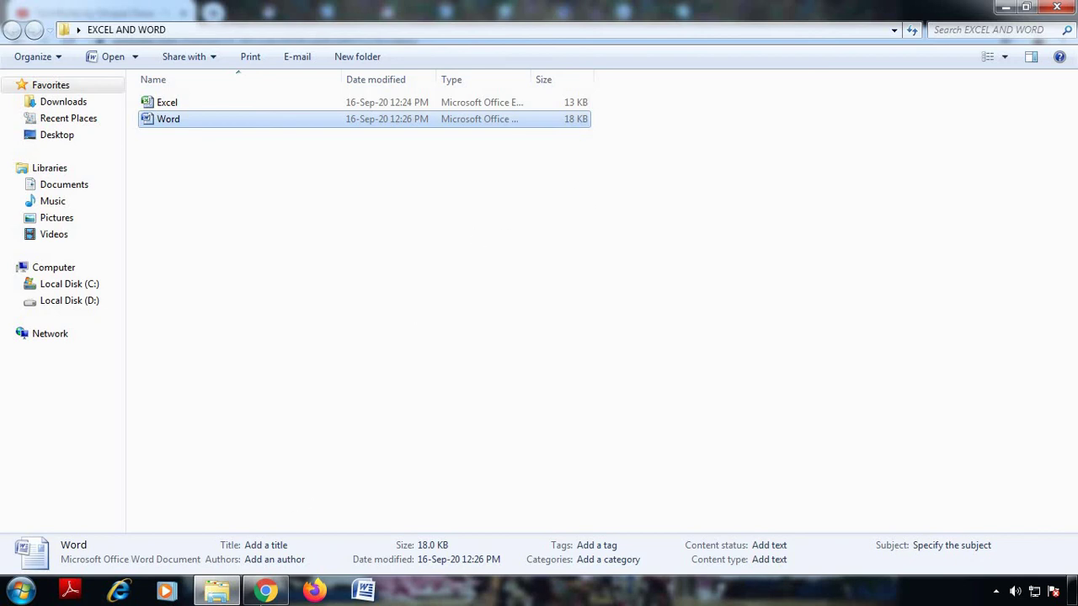
Step: Bring the TechWorks by Shripad Desai YouTube videos page back to the front
left_click(265, 591)
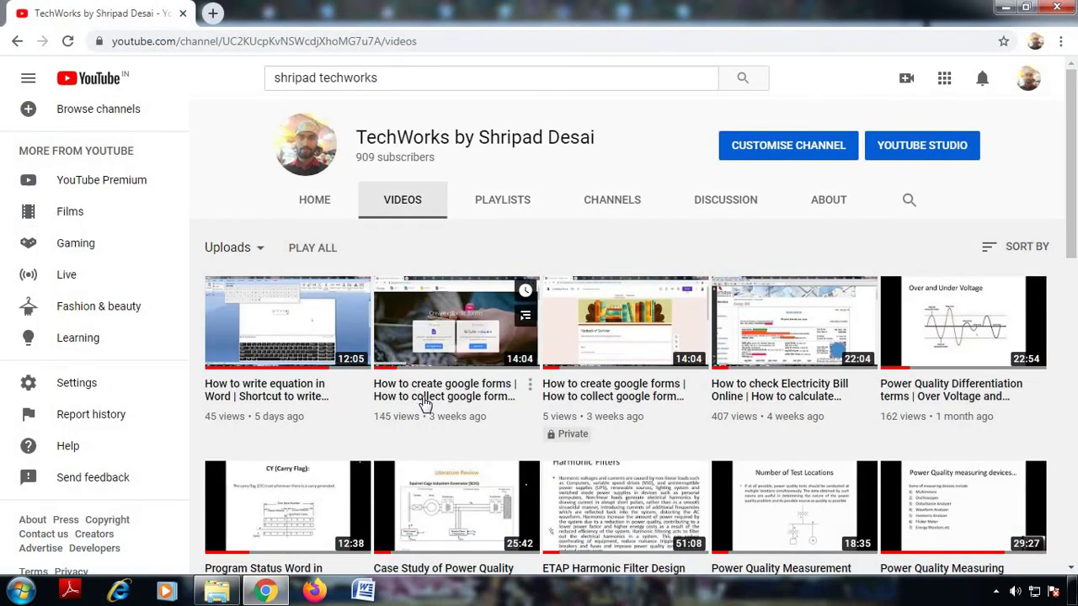